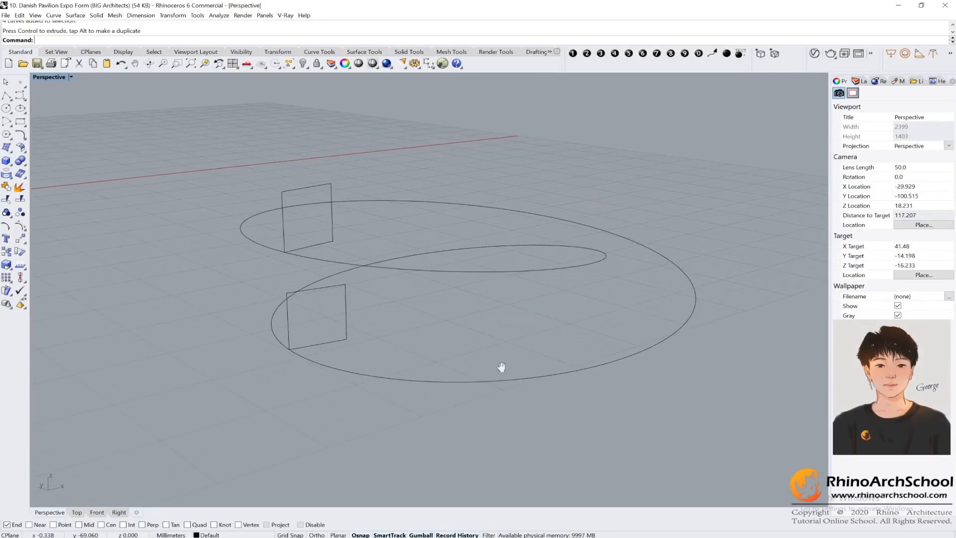
Step: Look through the Danish Pavilion reference photos in the project folder, starting with the image "as", and return to Rhino
click(272, 537)
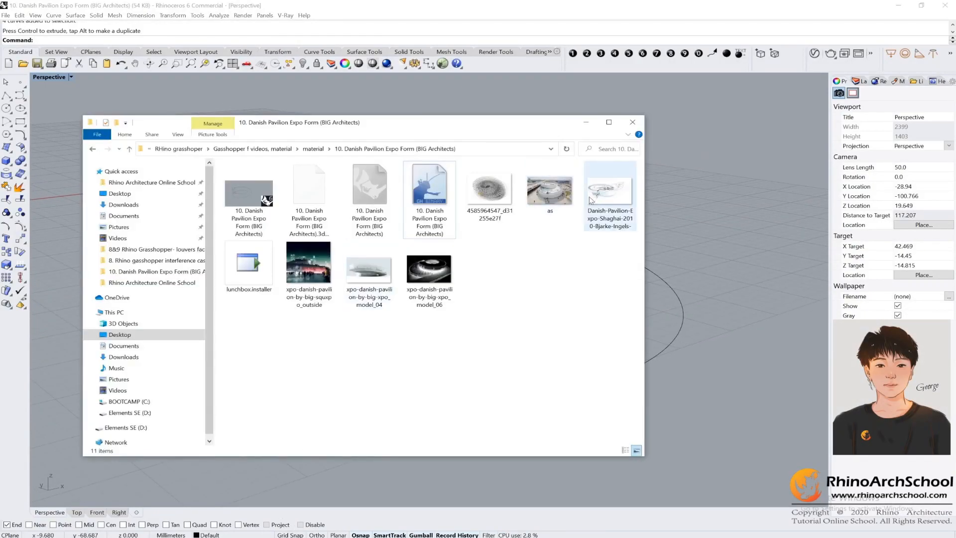
double_click(540, 198)
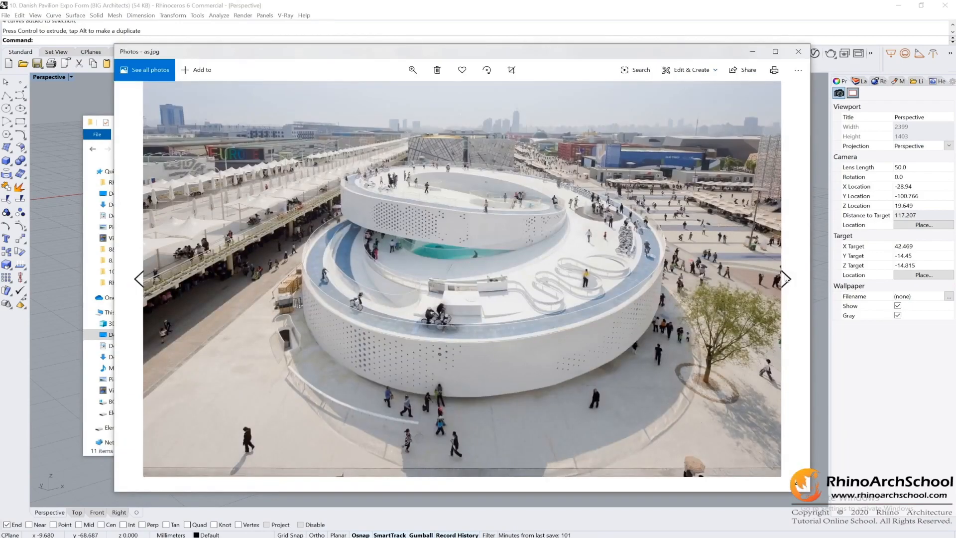
click(783, 283)
click(780, 286)
click(780, 287)
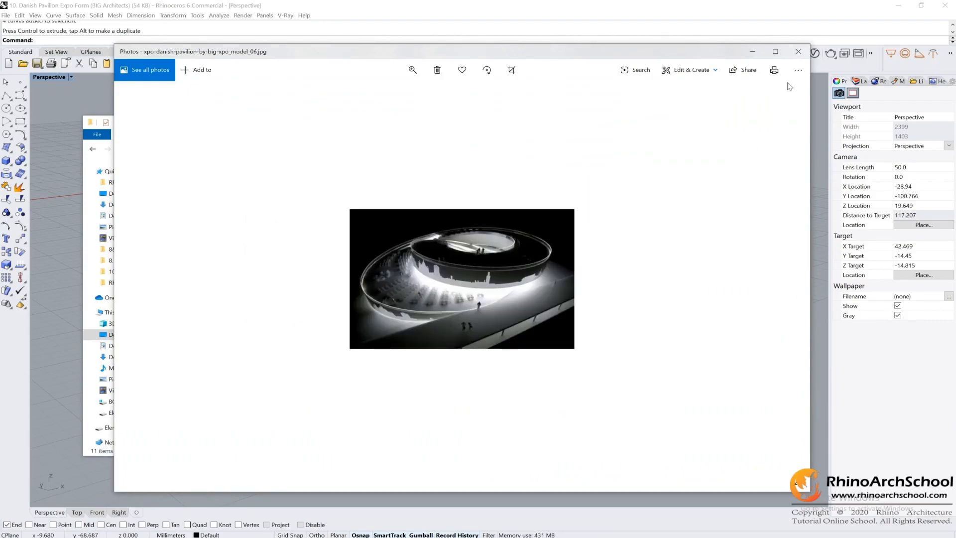
click(799, 52)
click(263, 212)
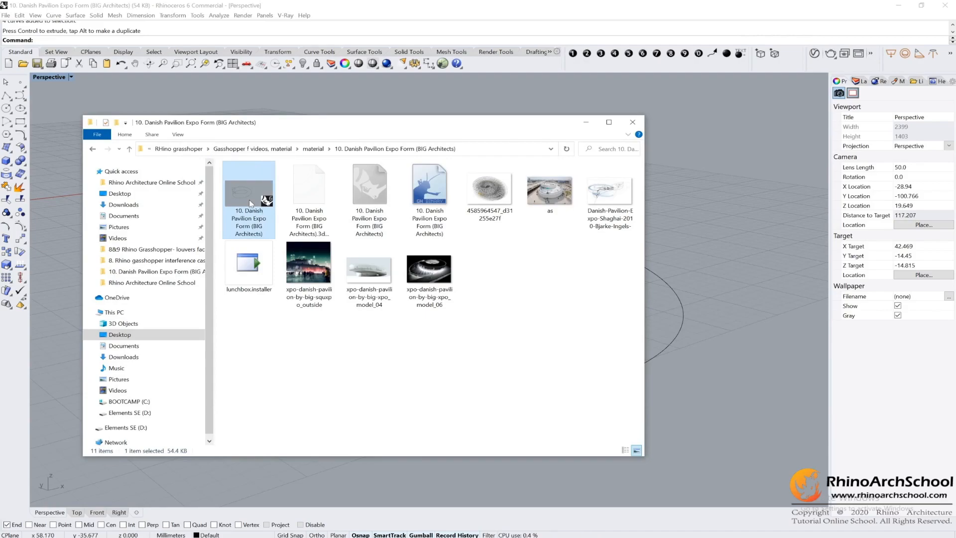
click(738, 267)
Step: Float the Surface Creation tool set over the perspective viewport so its sweep tools stay available
right_drag(738, 267, 689, 280)
scroll(690, 280, down, 4)
scroll(411, 293, up, 2)
right_drag(420, 276, 330, 231)
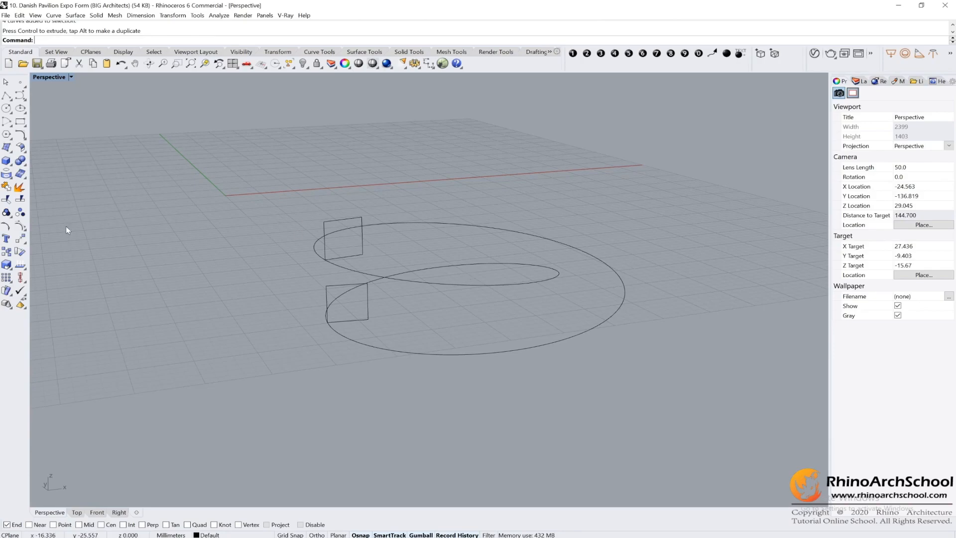
click(7, 148)
drag(59, 147, 122, 151)
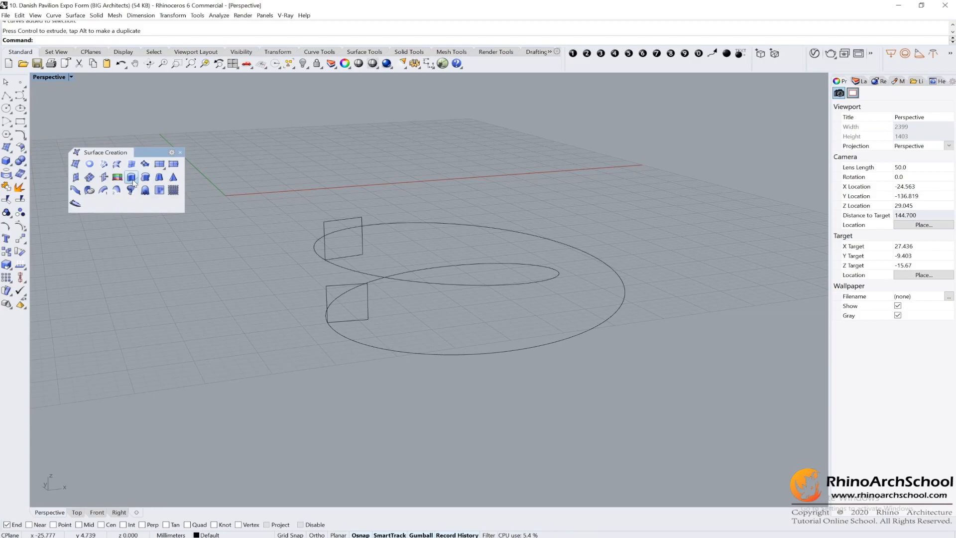
Step: Sweep both square profiles along the smaller inner loop curve as a Freeform one-rail sweep without changing the cross sections
click(103, 191)
scroll(412, 257, up, 1)
scroll(408, 258, up, 1)
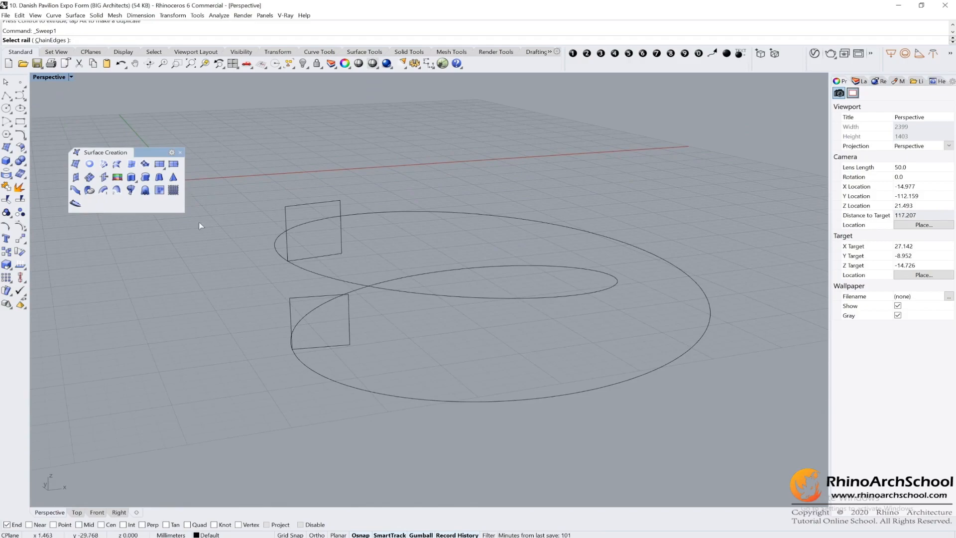
click(336, 301)
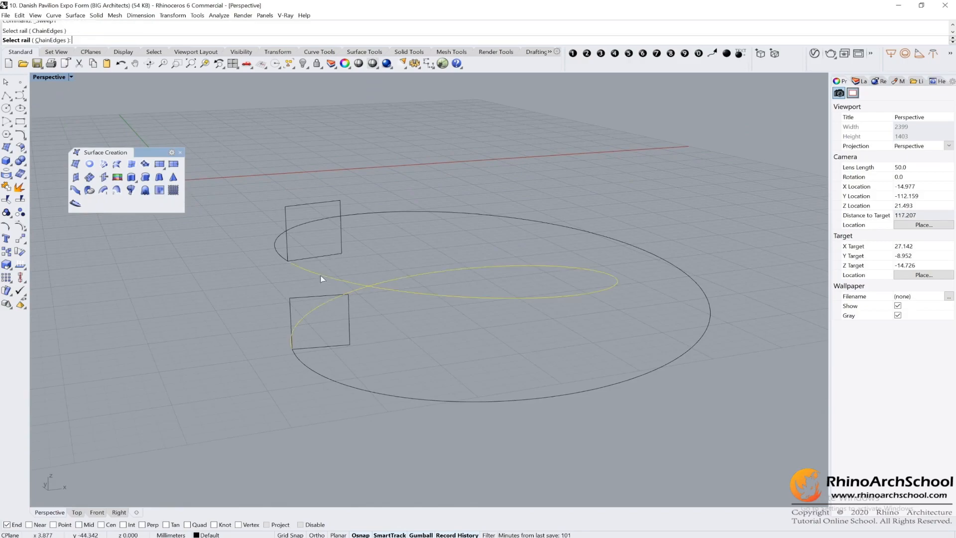
click(332, 202)
click(311, 296)
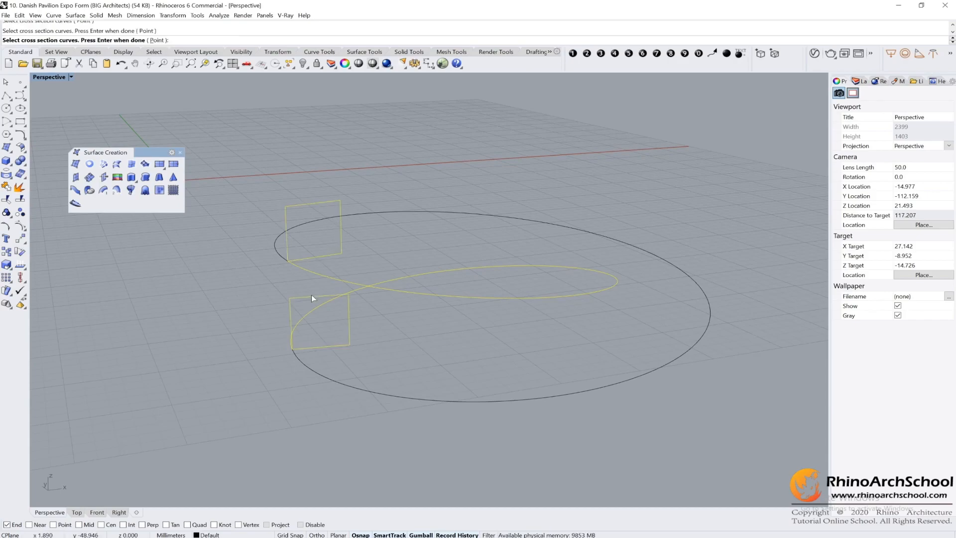
key(Return)
key(Return)
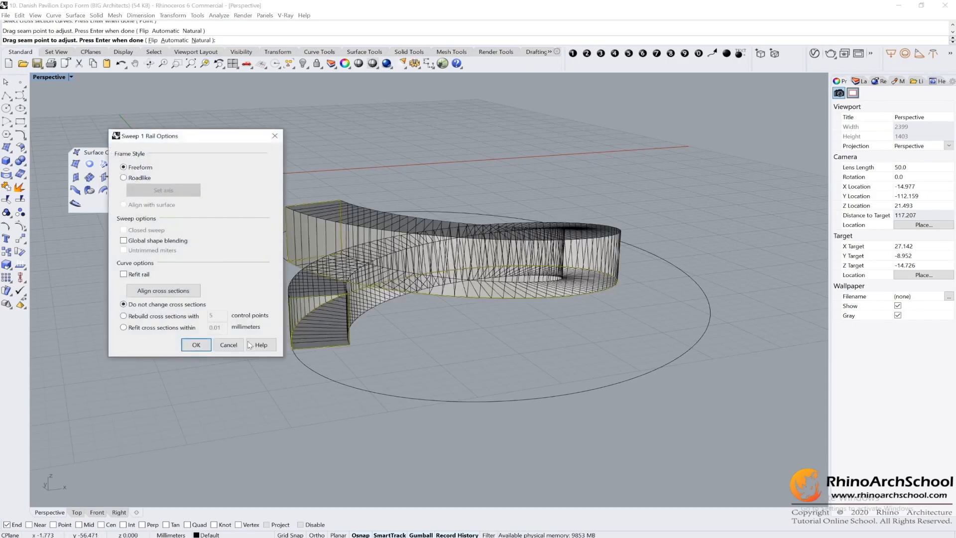
click(205, 348)
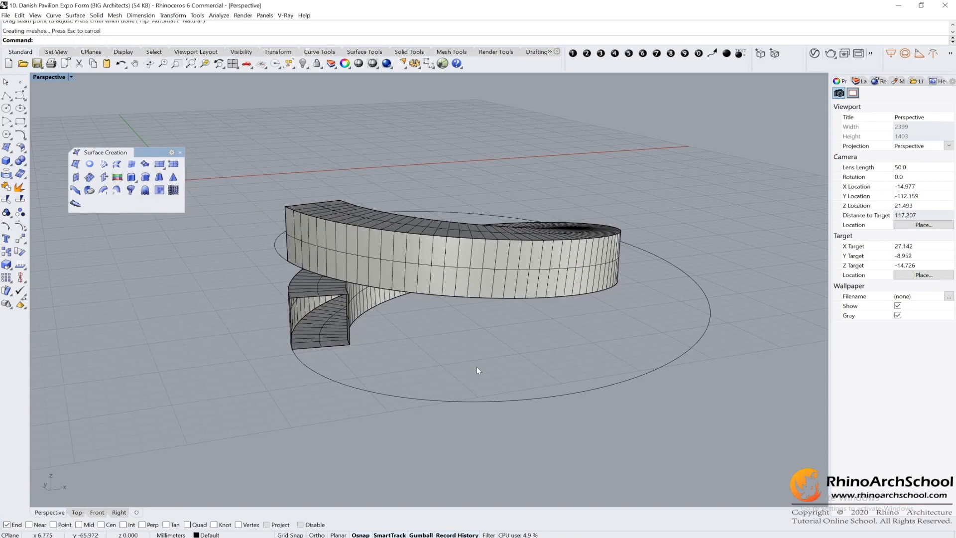
Step: Sweep the same two square profiles along the large outer loop curve as a Freeform one-rail sweep
key(Return)
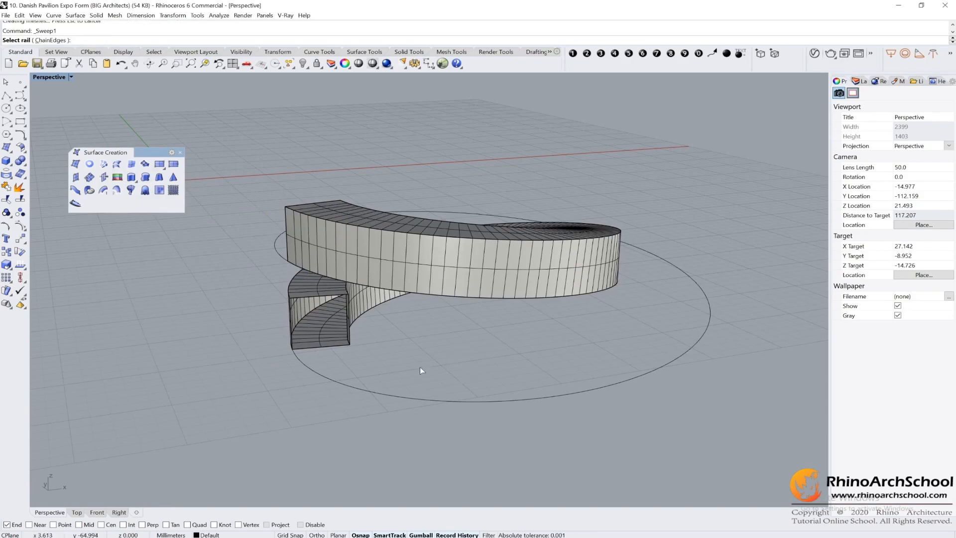
right_drag(379, 420, 476, 395)
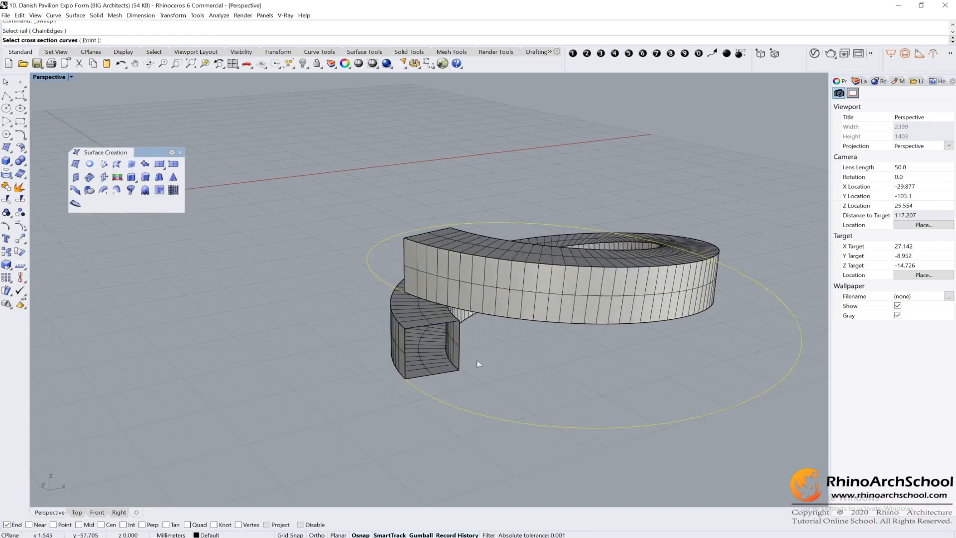
click(449, 332)
click(486, 346)
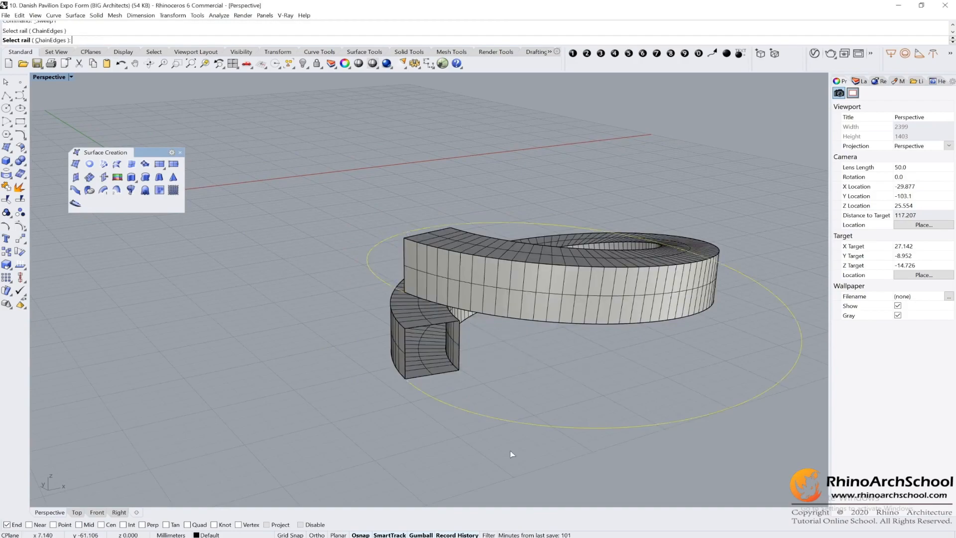
click(435, 322)
click(468, 339)
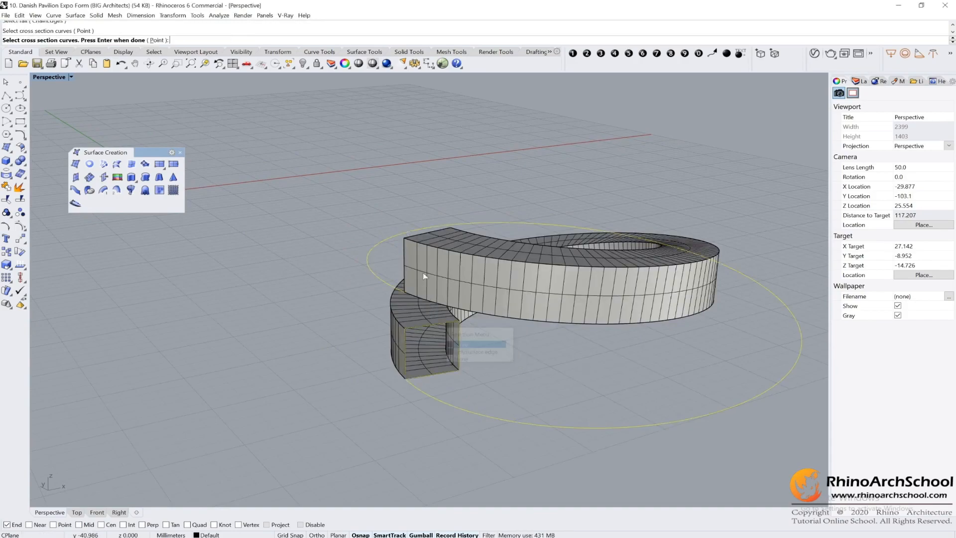
click(405, 262)
key(Return)
key(Return)
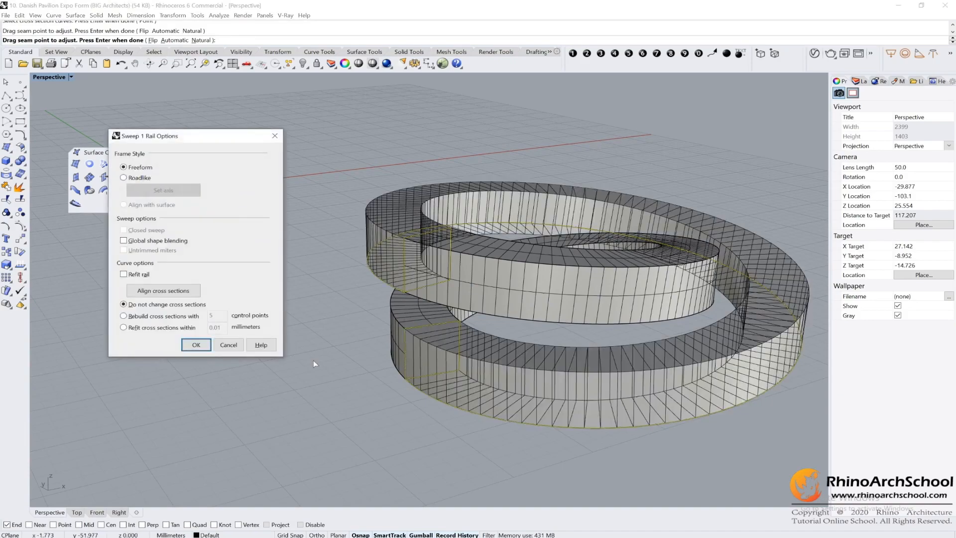
key(Return)
Step: Move the two swept polysurfaces together well away from the original rail and profile curves
scroll(381, 278, down, 6)
right_drag(454, 373, 543, 366)
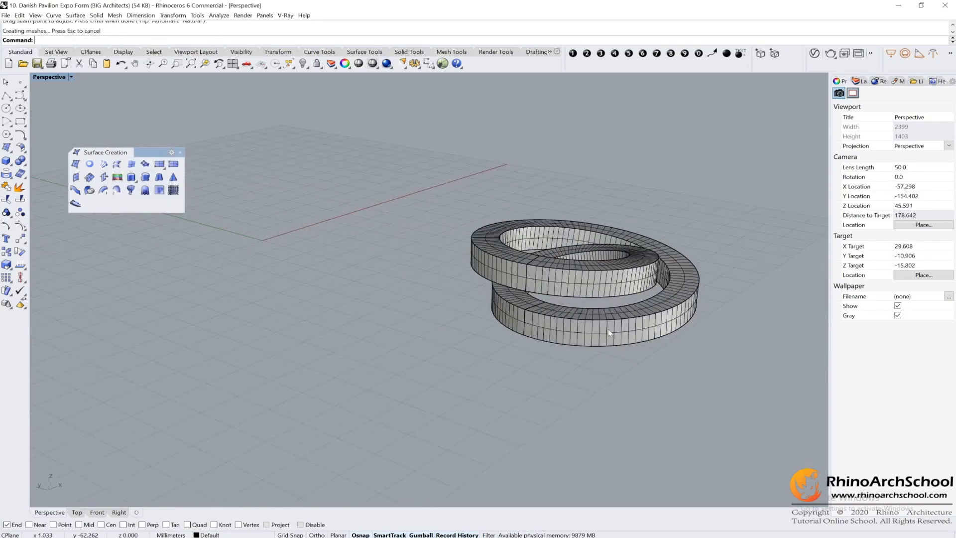
click(609, 329)
shift+click(613, 281)
drag(608, 270, 327, 205)
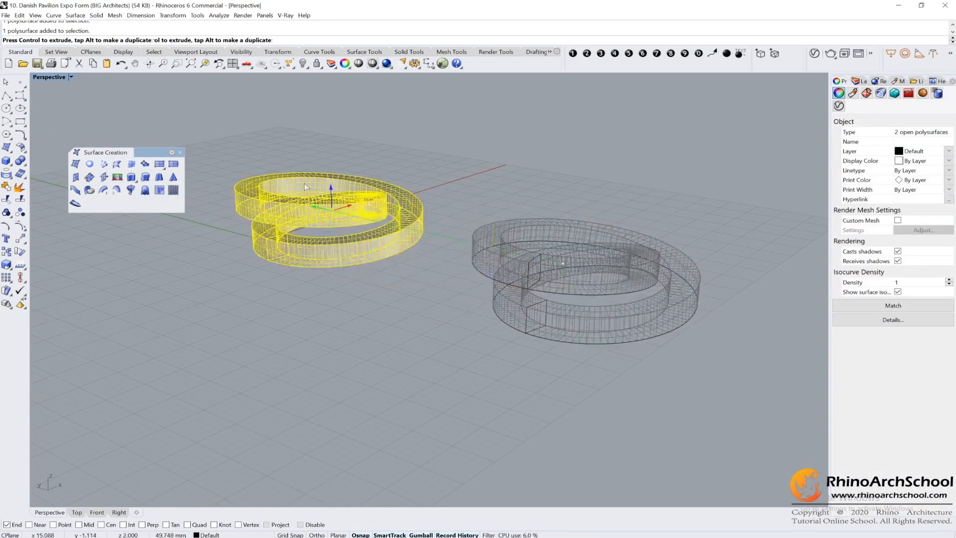
click(482, 307)
right_drag(621, 309, 560, 331)
click(656, 288)
Step: Set up another one-rail sweep using the inner loop curve as rail and both square profiles as cross sections
scroll(571, 339, up, 2)
right_drag(358, 254, 432, 334)
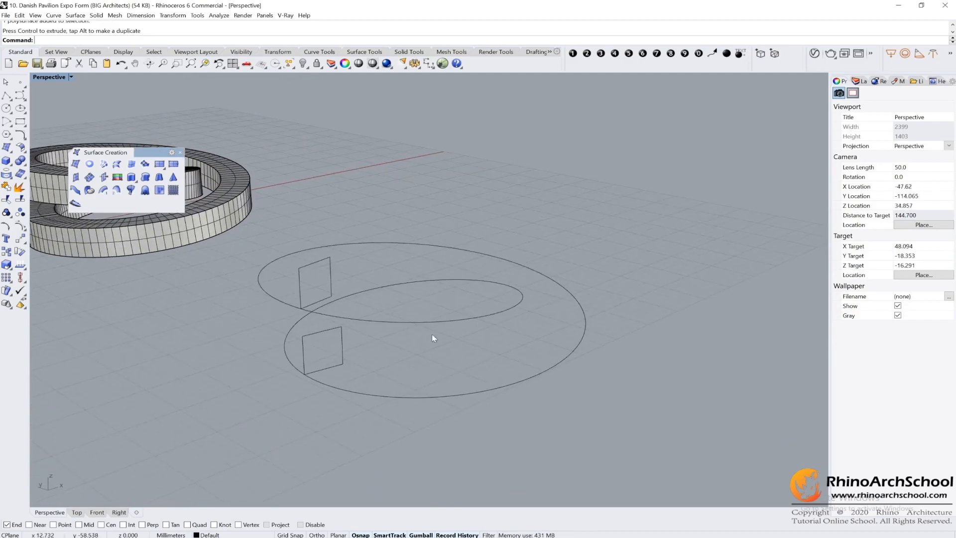
right_click(460, 380)
click(368, 320)
click(302, 277)
click(330, 330)
right_click(348, 334)
Step: Shift the upper profile's seam point from its lower corner onto its top edge and generate the one-rail sweep
scroll(348, 351, up, 3)
right_drag(310, 280, 344, 165)
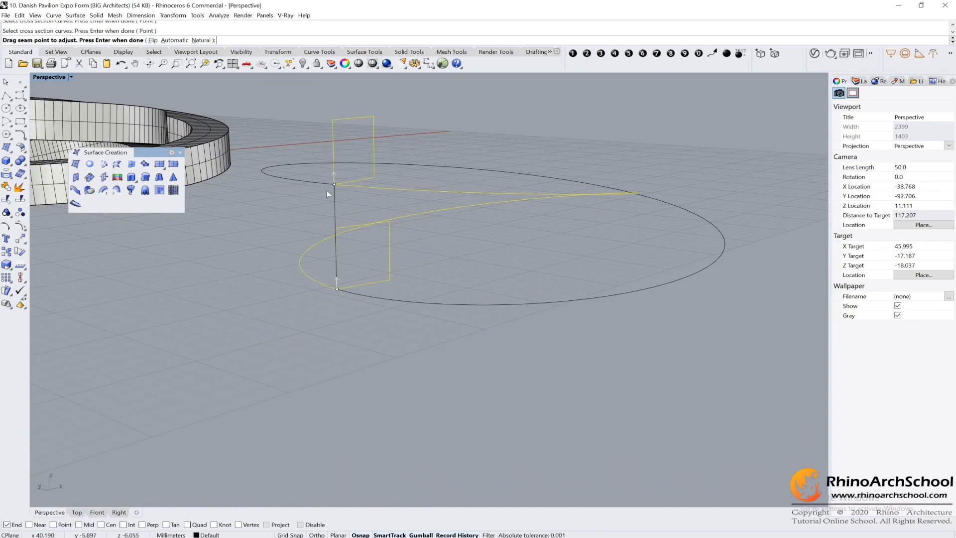
scroll(328, 192, up, 1)
scroll(321, 208, up, 1)
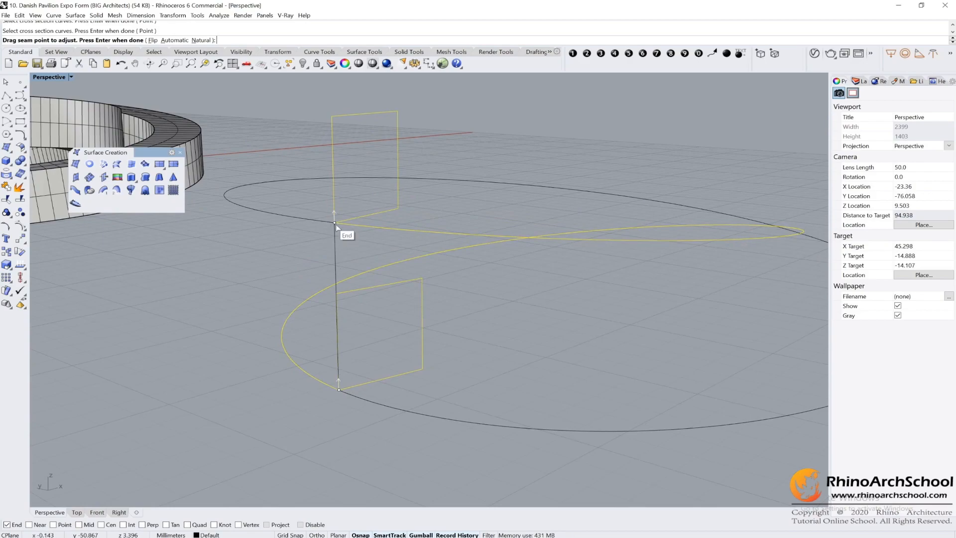
drag(336, 223, 362, 115)
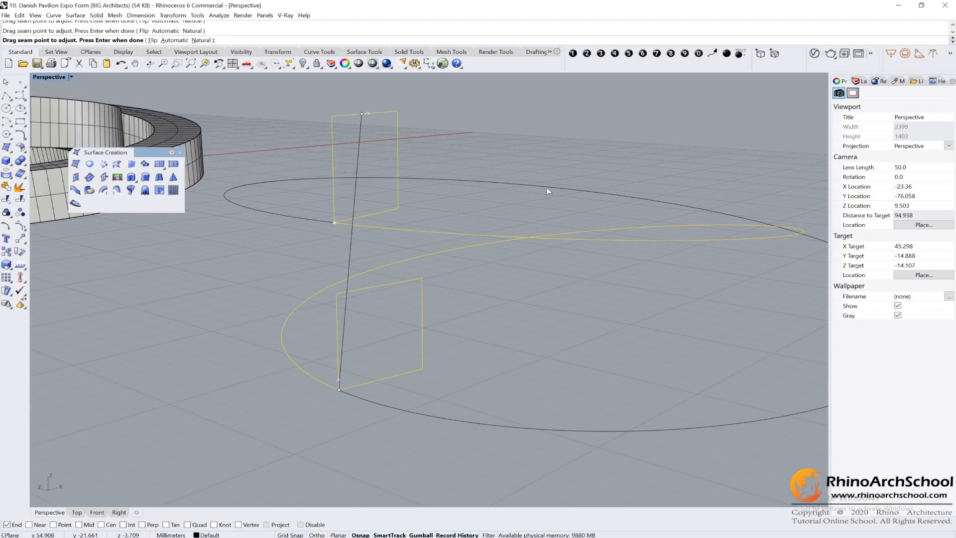
key(Return)
key(Return)
Step: Inspect the sweep made with mismatched seam points up close, and undo it
scroll(665, 271, down, 2)
right_drag(700, 270, 554, 258)
scroll(273, 259, up, 2)
shift+right_drag(273, 260, 429, 277)
scroll(323, 244, up, 4)
scroll(346, 260, down, 4)
right_drag(346, 260, 481, 305)
key(ctrl+z)
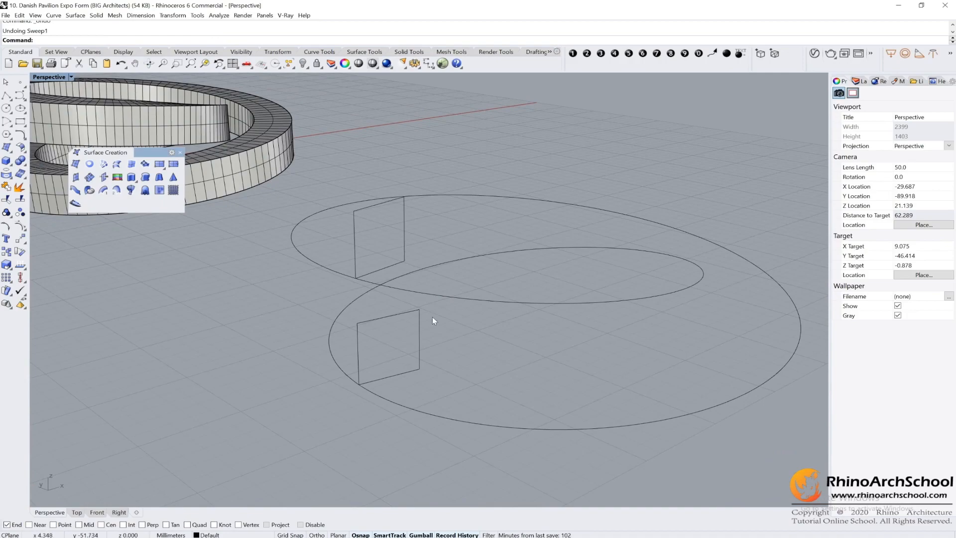
Step: Sweep both square profiles along the inner loop curve with the upper profile's seam direction flipped
click(405, 290)
click(104, 190)
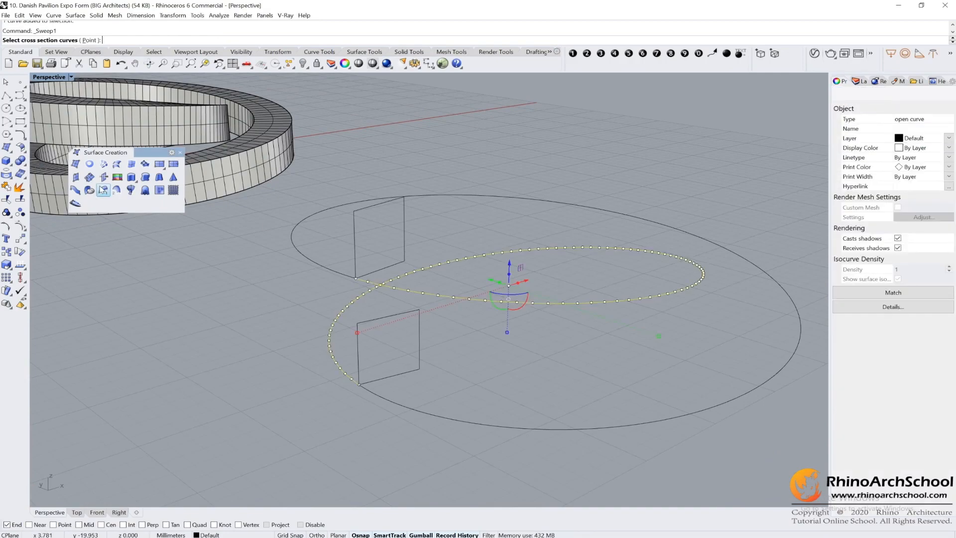
click(385, 268)
click(397, 314)
key(Return)
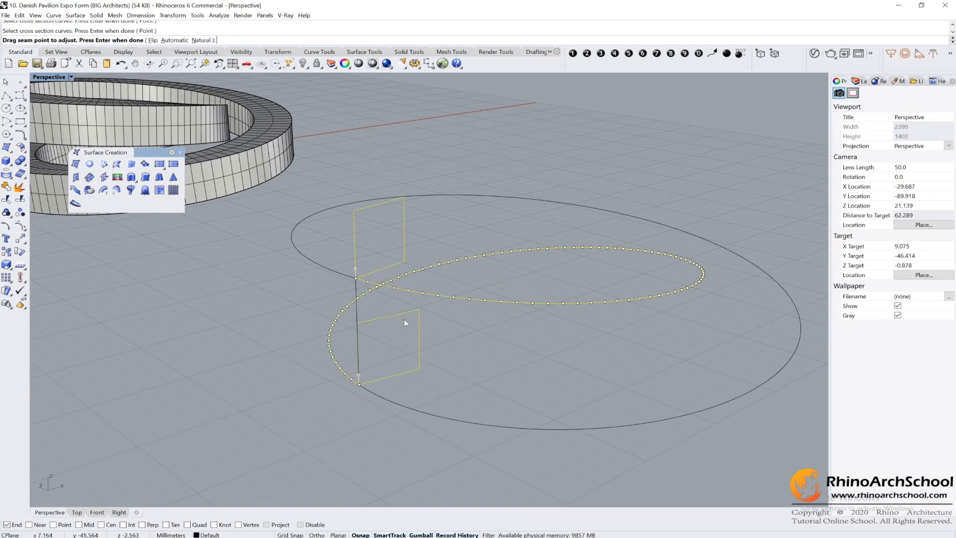
click(355, 268)
key(Return)
key(Return)
Step: Inspect the sweep made with the flipped seam direction from several sides, and delete its polysurface
right_drag(602, 321, 363, 292)
scroll(336, 282, up, 4)
scroll(358, 274, up, 4)
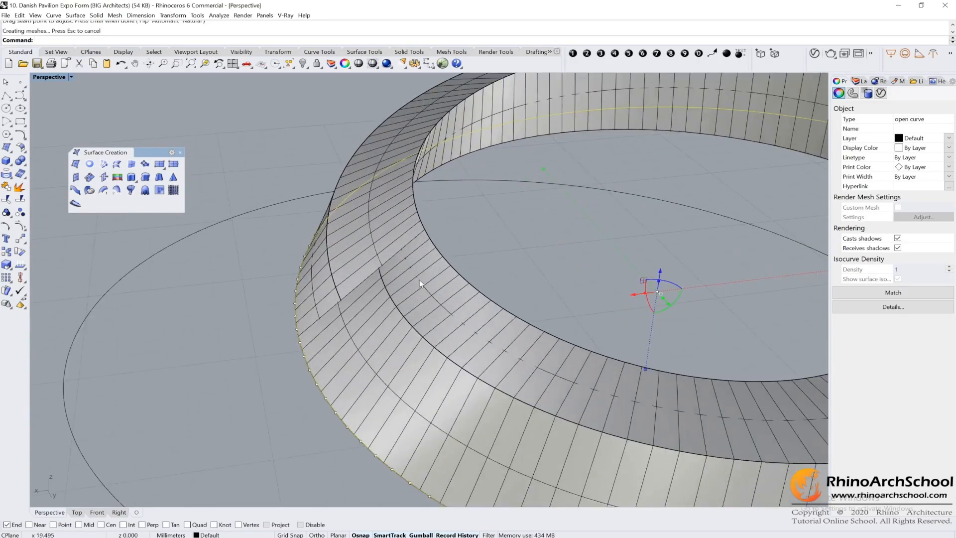
drag(294, 400, 518, 239)
right_drag(519, 239, 495, 222)
scroll(446, 273, down, 9)
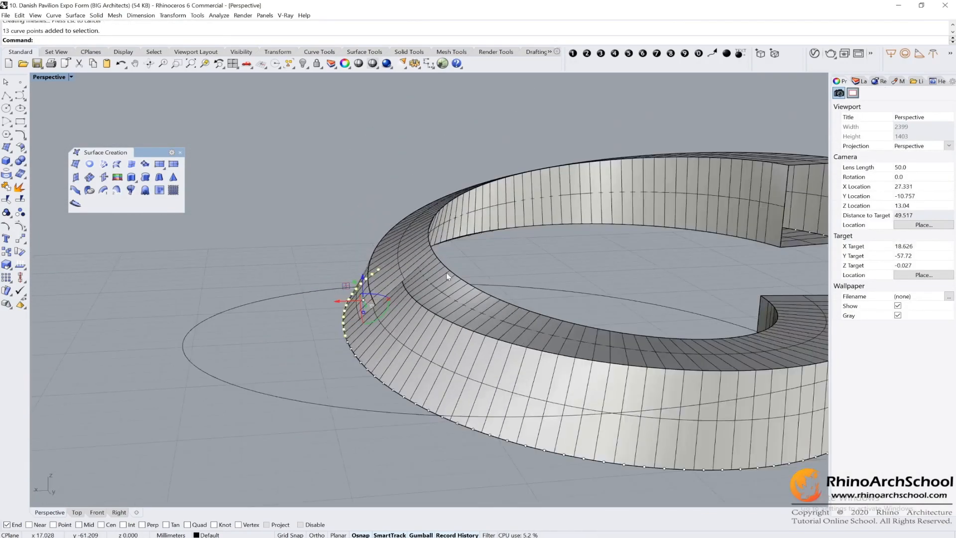
right_drag(514, 273, 347, 401)
click(370, 323)
key(Delete)
Step: Sweep both square profiles along the inner loop curve again, keeping their seam points aligned at the lower corners
scroll(363, 406, up, 2)
click(399, 374)
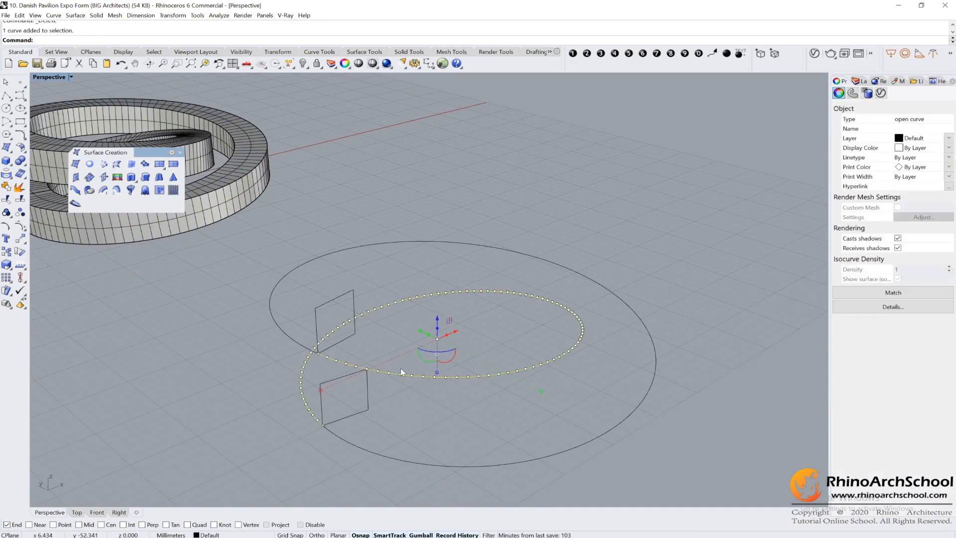
click(104, 190)
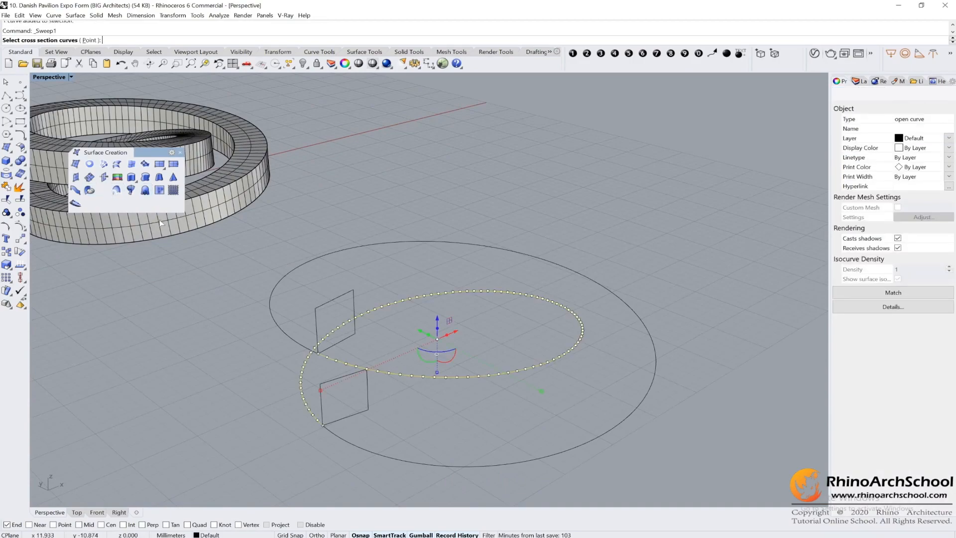
click(339, 307)
click(349, 374)
key(Return)
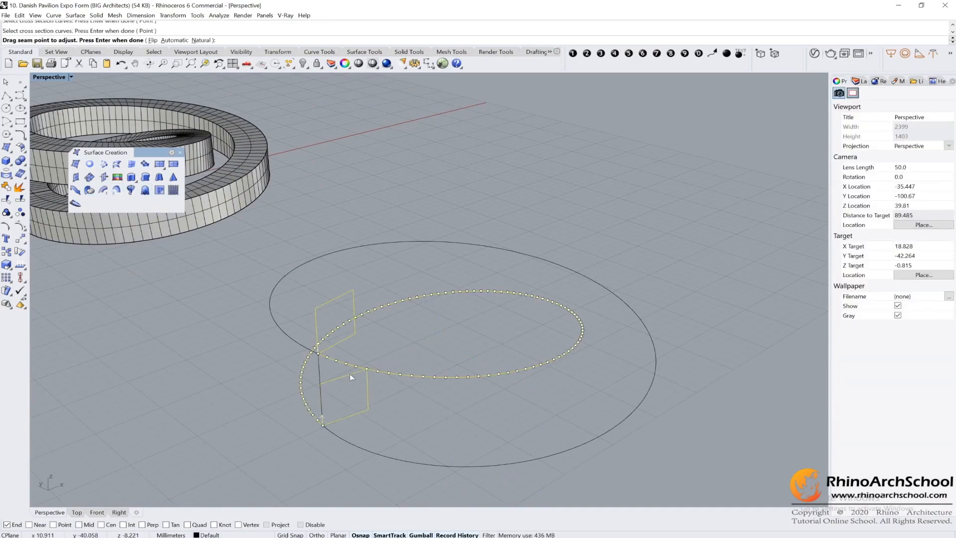
key(Return)
key(Return)
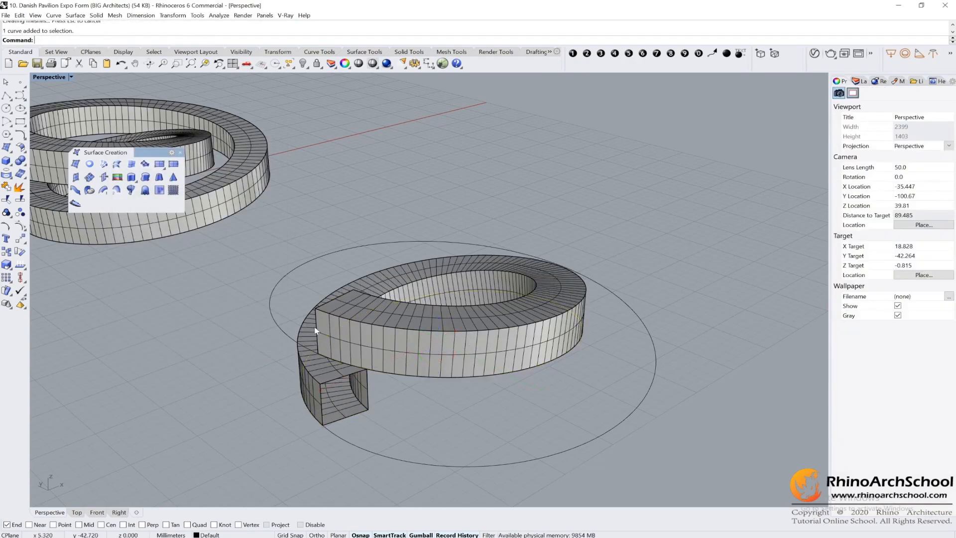
Step: Select the outer loop curve and both square profiles, excluding the inner polysurface, and sweep the profiles along that curve
click(288, 333)
shift+click(319, 324)
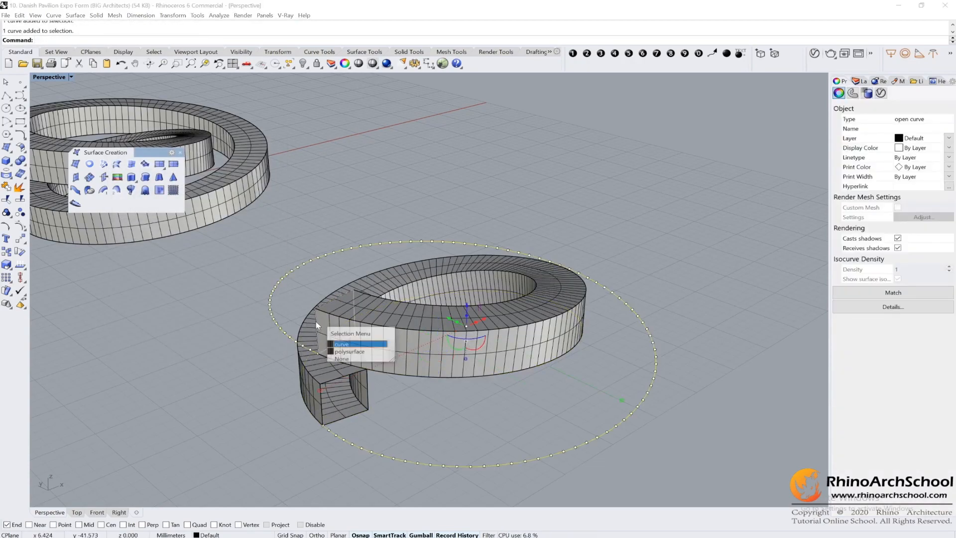
click(349, 351)
shift+click(334, 377)
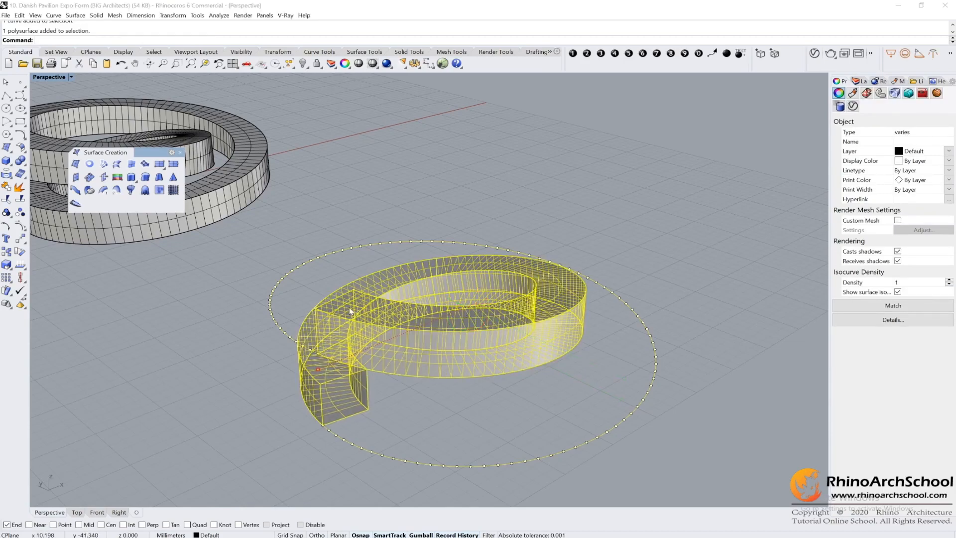
ctrl+click(330, 380)
shift+click(337, 381)
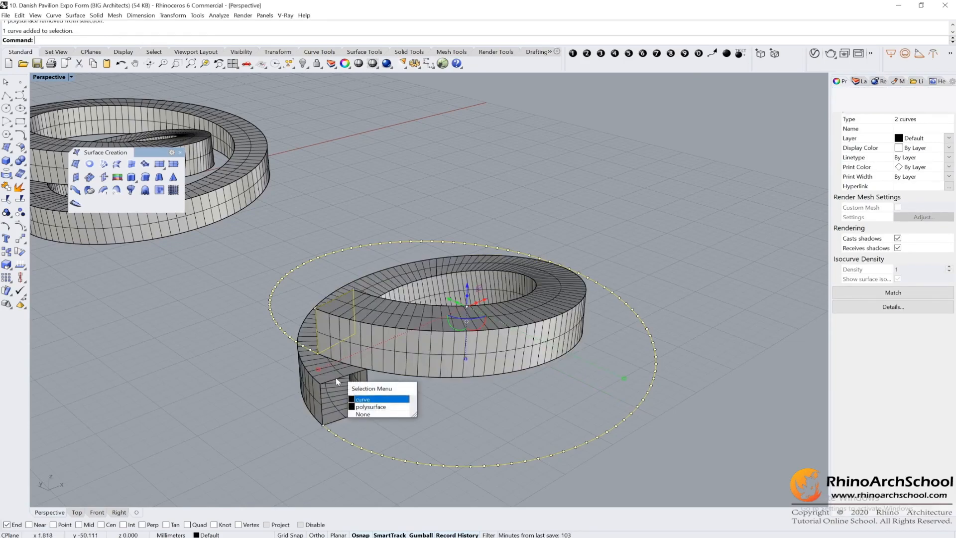
click(387, 401)
key(Return)
key(Return)
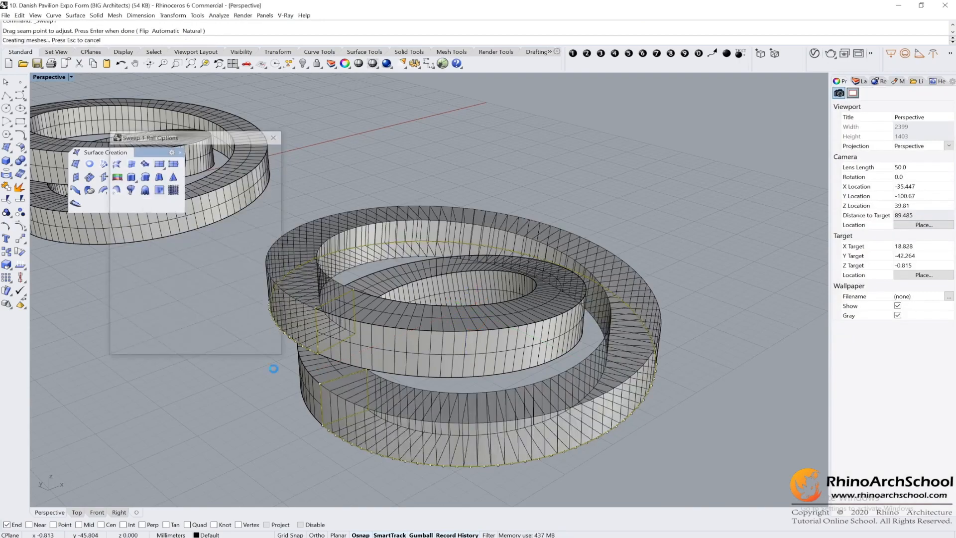
Step: Finish the sweep of both square profiles along the outer loop curve, and discard the accidental move of the resulting polysurface
key(Return)
drag(657, 340, 670, 337)
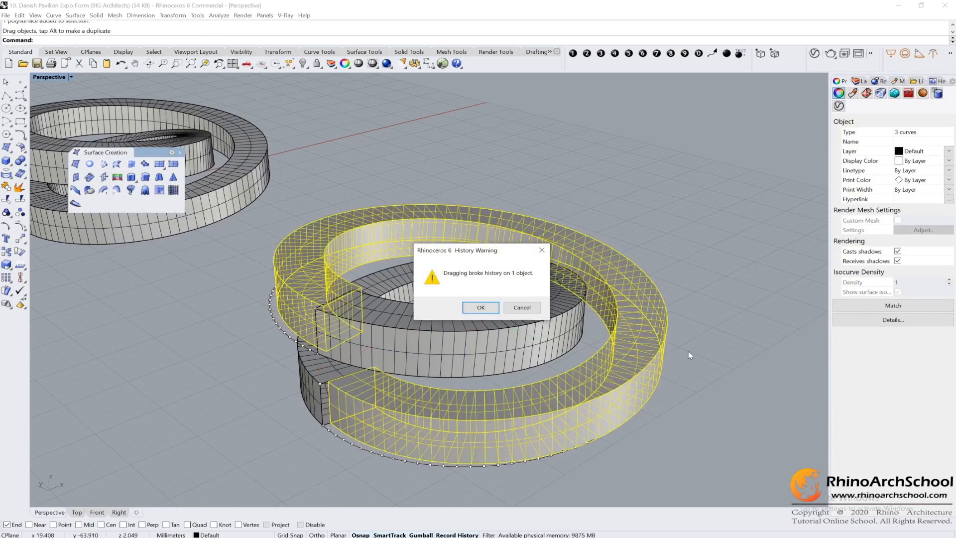
click(536, 308)
key(ctrl+z)
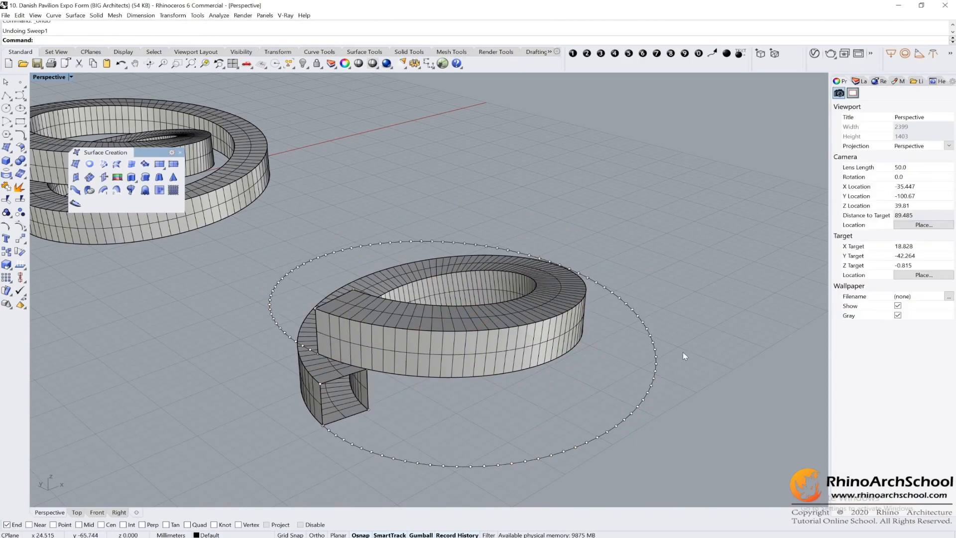
key(ctrl+y)
right_drag(685, 370, 542, 533)
right_drag(596, 490, 627, 413)
Step: Rebuild the inner loop curve with a point count of 10 and degree 3, deleting the input
click(626, 413)
click(685, 453)
click(553, 452)
right_drag(387, 425, 443, 395)
click(467, 396)
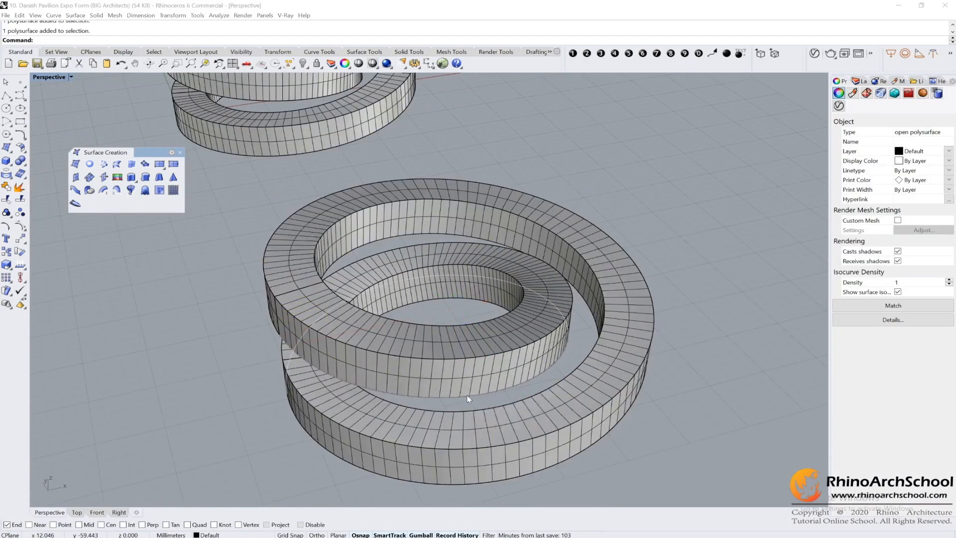
click(501, 411)
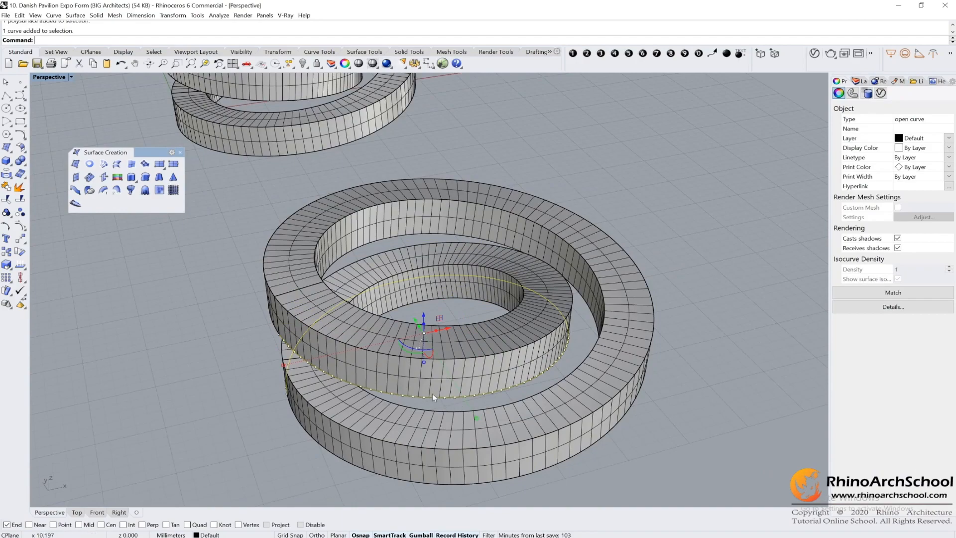
right_drag(590, 377, 604, 377)
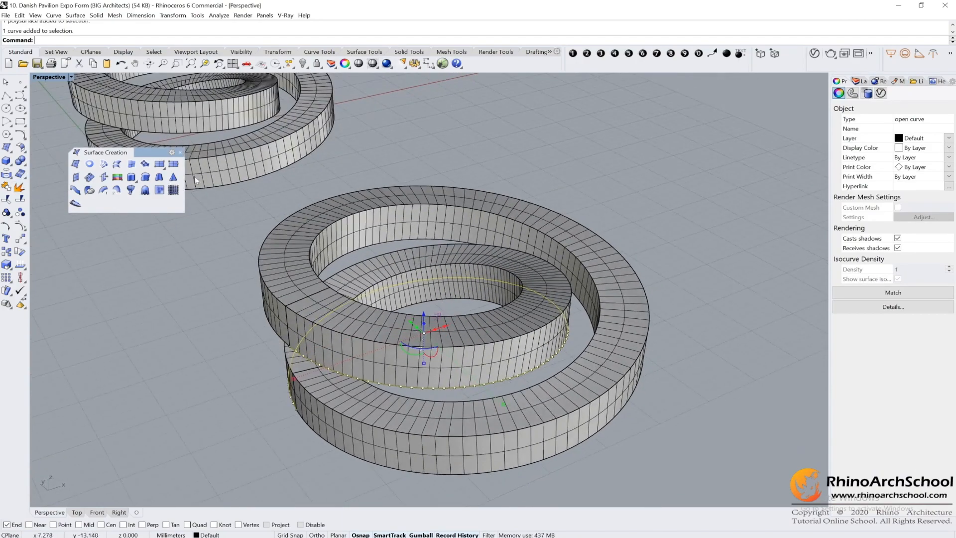
text(Rebuild)
key(Return)
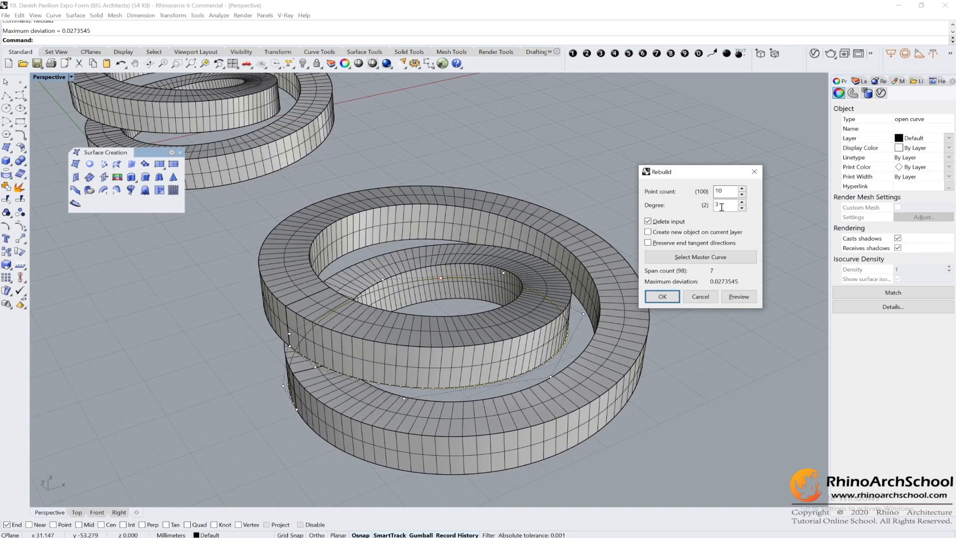
click(663, 299)
right_drag(649, 377, 672, 367)
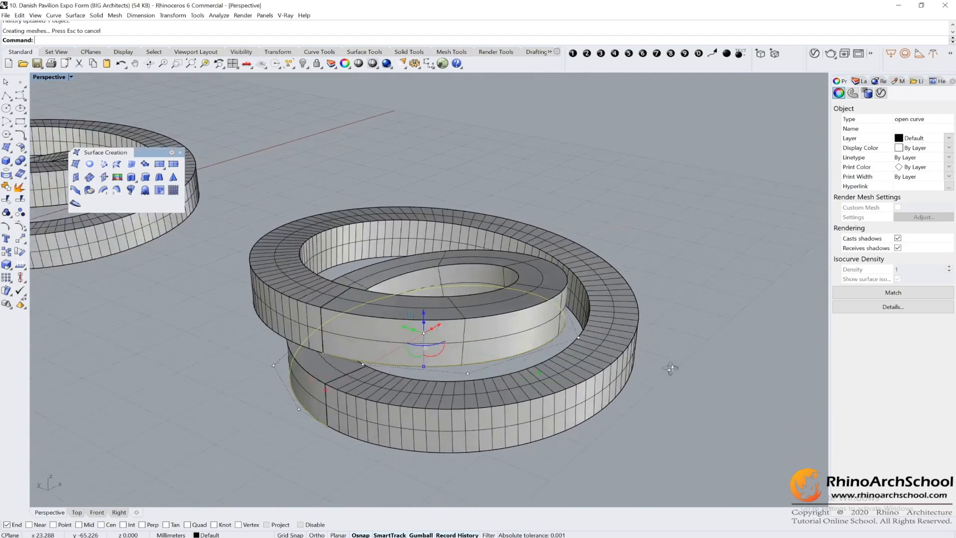
Step: Try stretching the inner loop curve and both square profiles along the X axis with the gumball, and undo the scaling
click(710, 336)
right_drag(709, 336, 677, 347)
click(471, 318)
right_drag(472, 321, 530, 351)
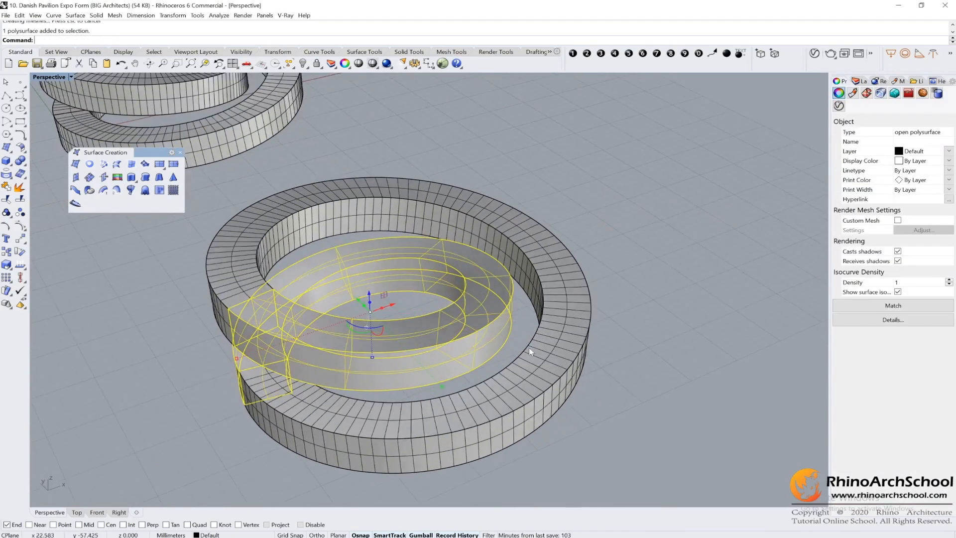
click(526, 321)
click(501, 315)
click(568, 337)
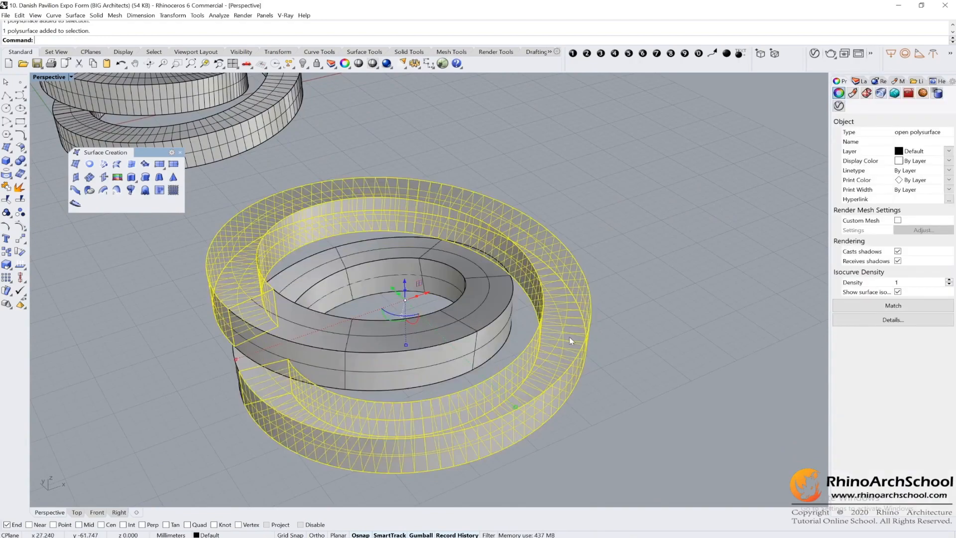
click(487, 366)
click(515, 386)
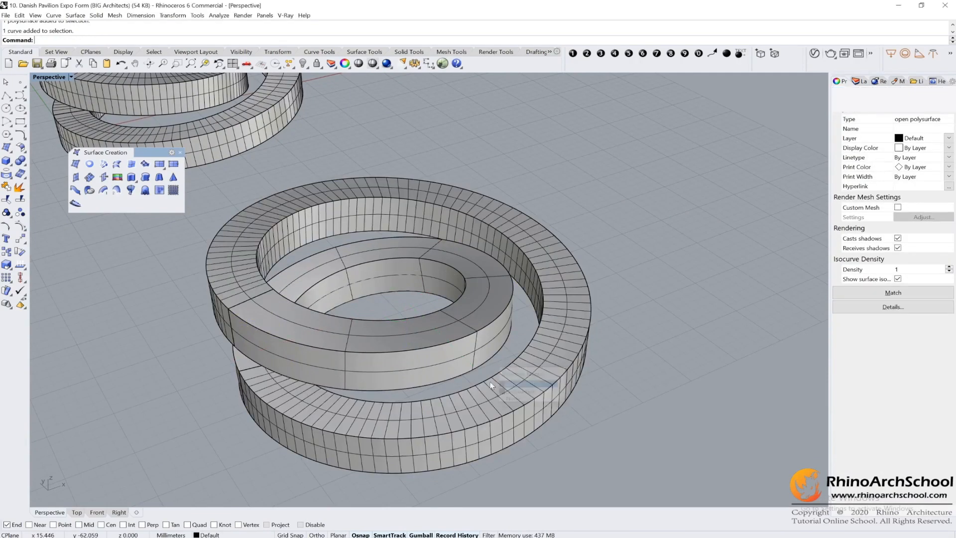
drag(175, 244, 542, 426)
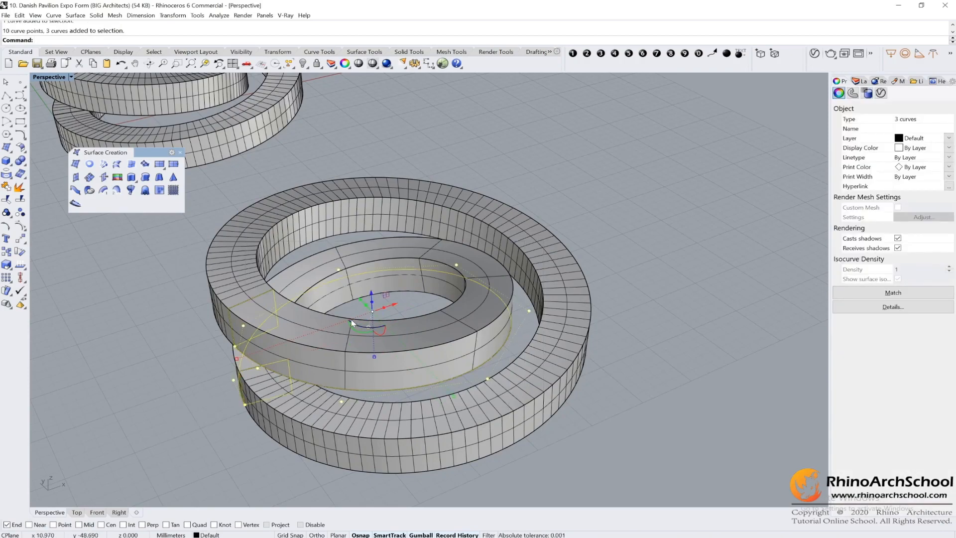
drag(237, 359, 154, 379)
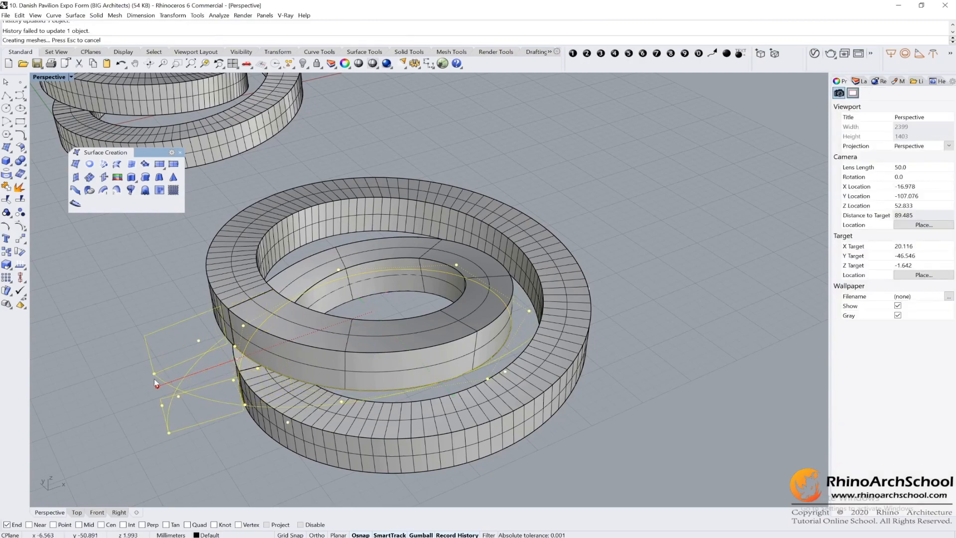
right_drag(239, 377, 343, 369)
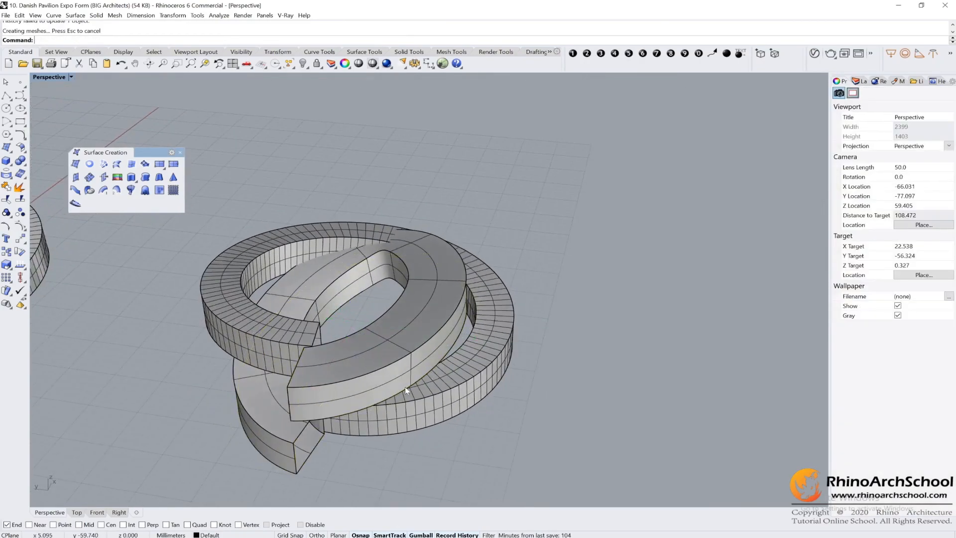
key(ctrl+z)
Step: Rebuild the outer loop curve with a point count of 10 and degree 3, deleting the input
click(434, 354)
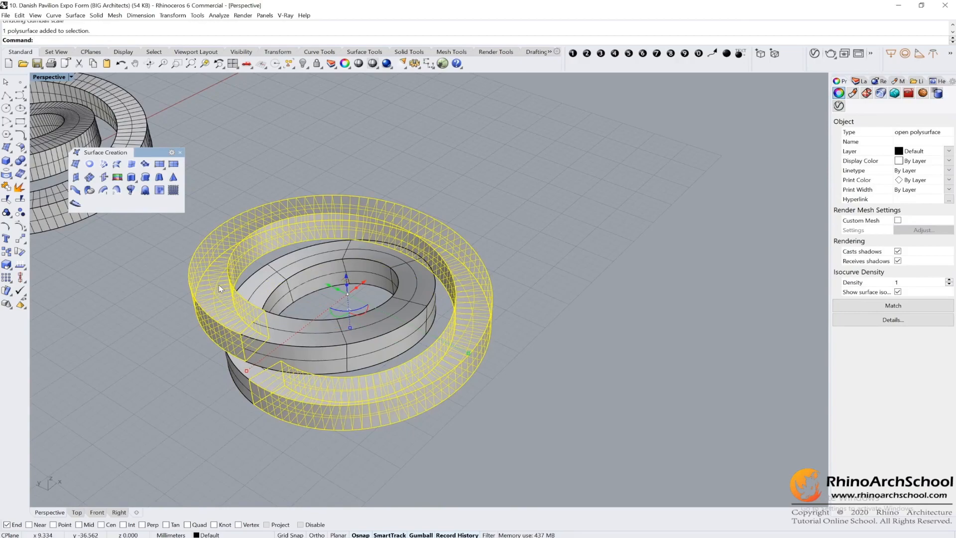
text(Rebuild)
key(Return)
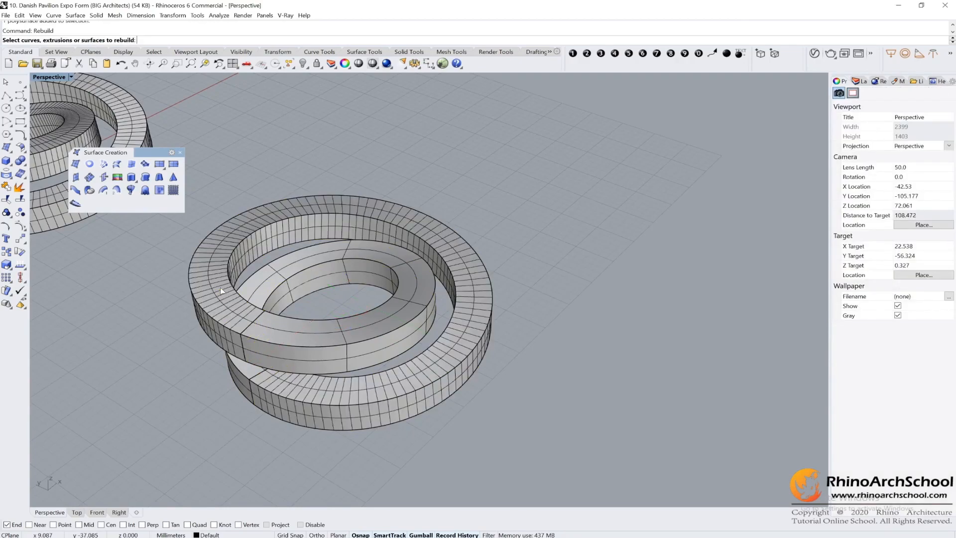
click(408, 420)
key(Return)
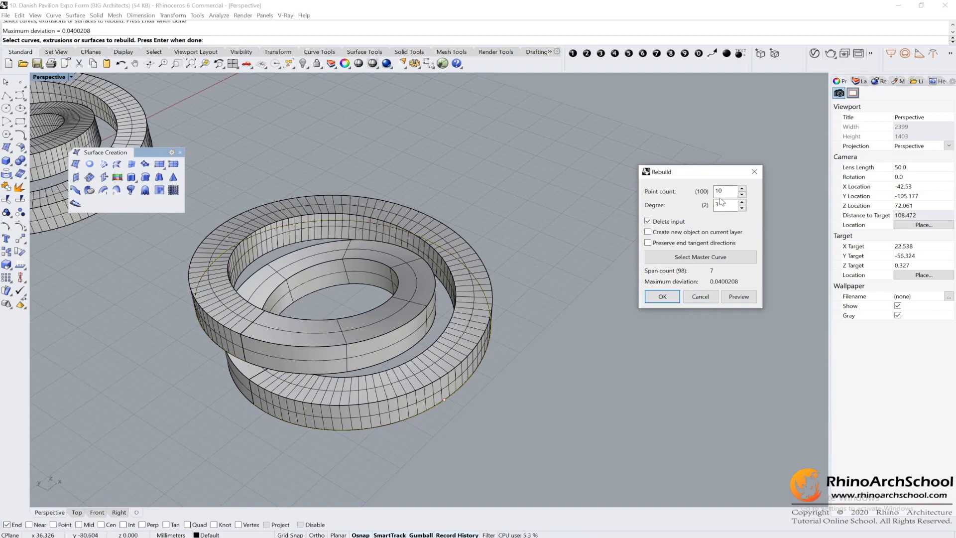
click(659, 298)
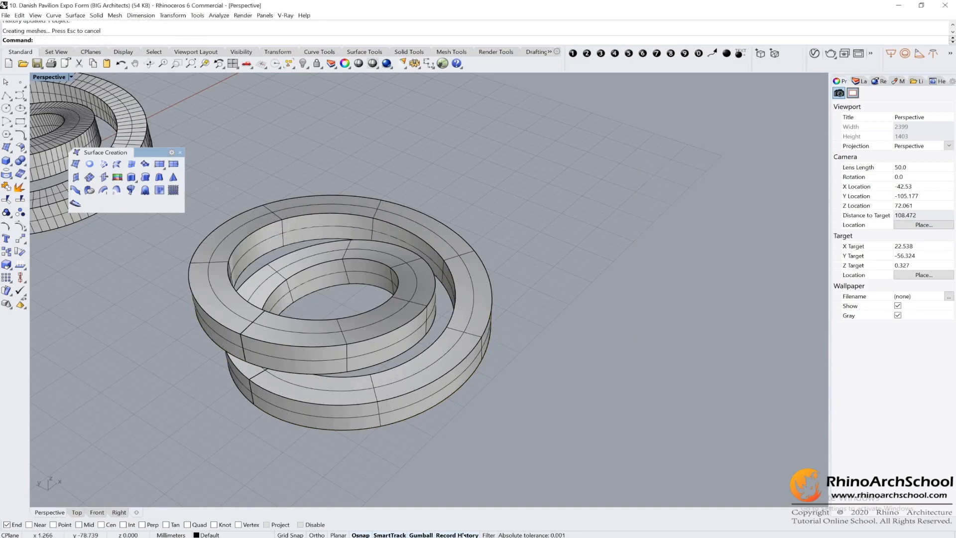
Step: Select the rebuilt inner and outer loop curves together so their control points are displayed
click(438, 401)
click(447, 399)
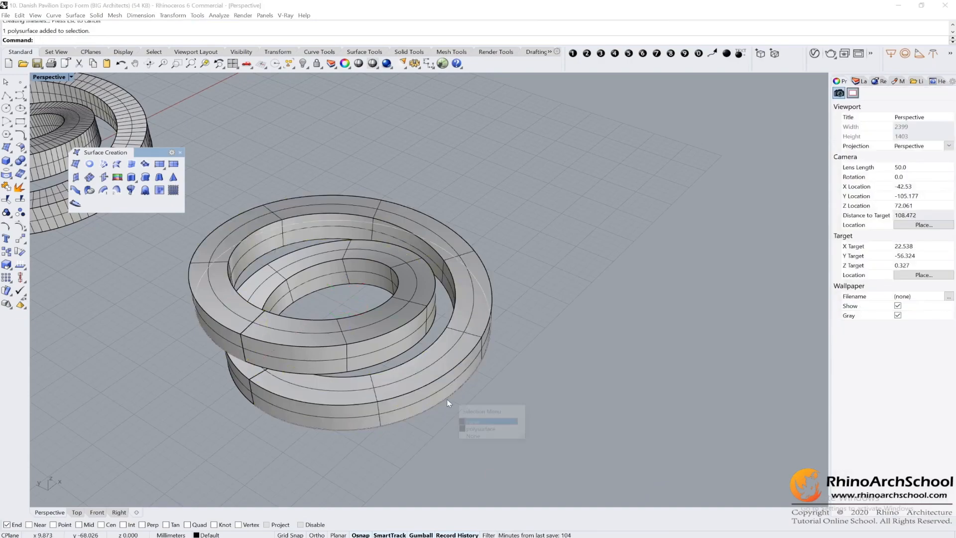
click(486, 422)
shift+click(412, 355)
click(438, 378)
right_drag(522, 357, 510, 342)
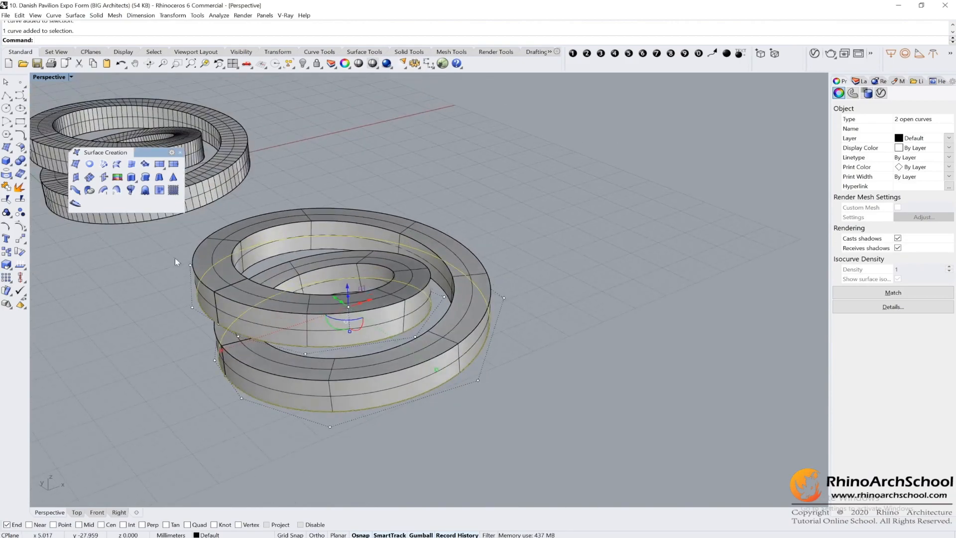
Step: Select both loop curves' control points and both square profiles without the inner polysurface, and stretch them along the X axis
click(154, 229)
drag(152, 224, 568, 495)
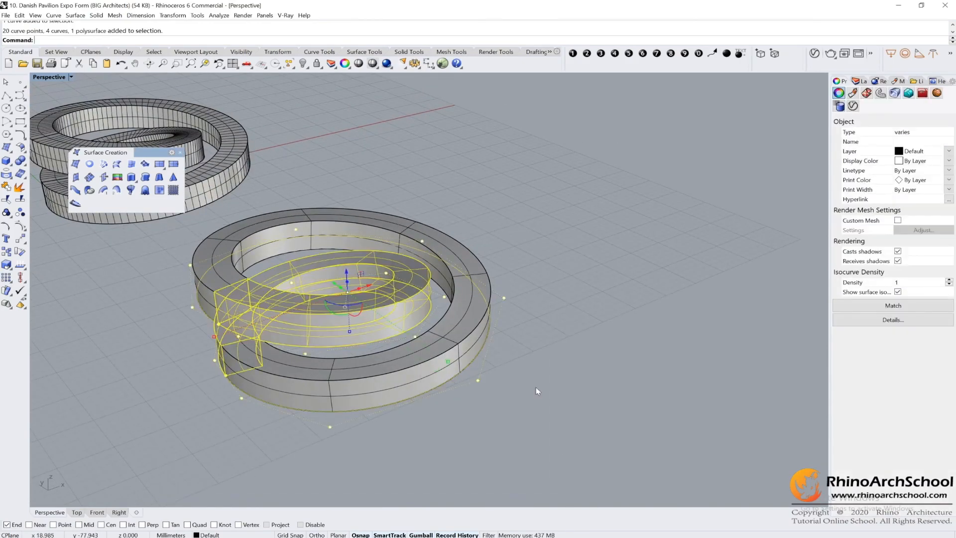
right_drag(536, 387, 488, 351)
ctrl+click(409, 296)
right_drag(374, 301, 421, 277)
scroll(424, 276, up, 4)
scroll(424, 275, down, 6)
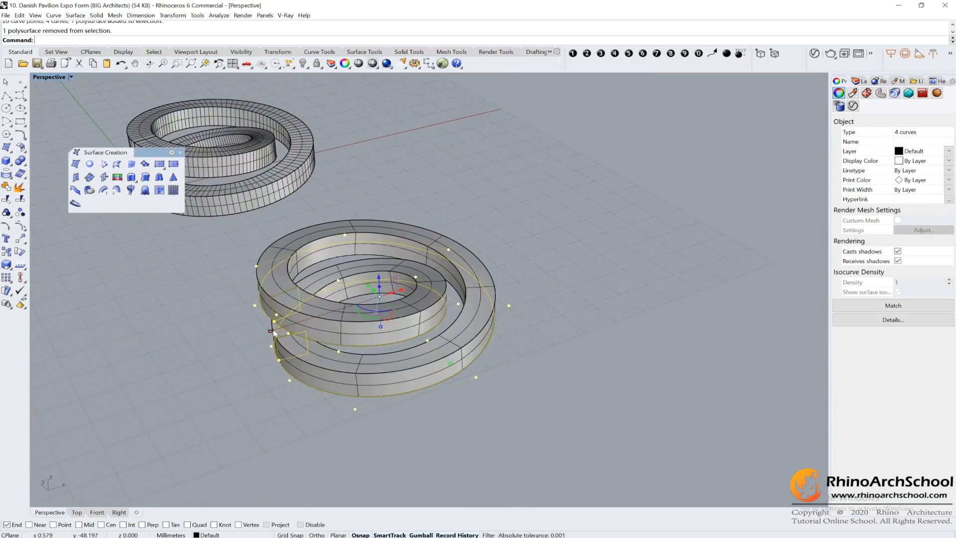
drag(271, 331, 214, 353)
right_drag(395, 351, 467, 340)
Step: Deform the outer loop by pulling one control point of its rail curve outward and raising another
drag(550, 473, 573, 451)
right_drag(599, 439, 548, 360)
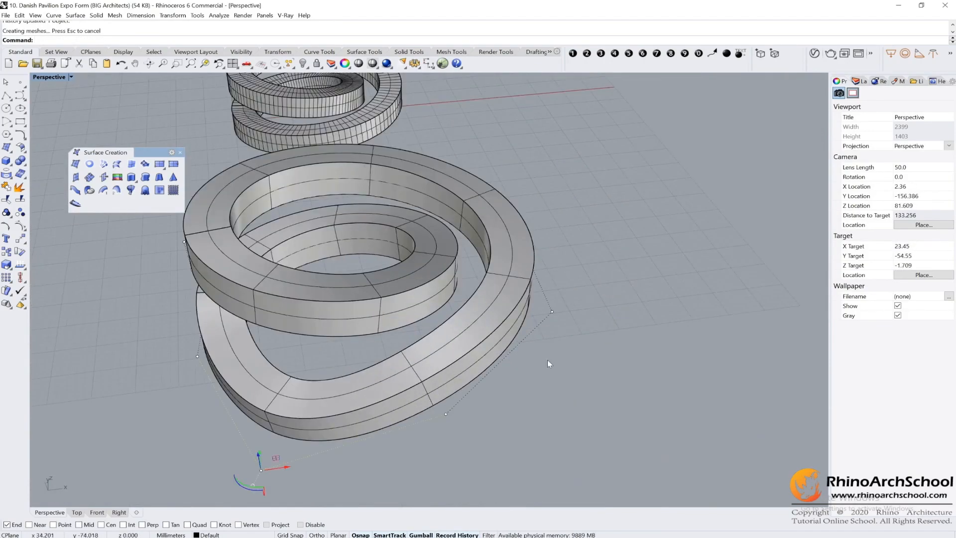
drag(555, 294, 563, 190)
right_drag(469, 281, 610, 271)
scroll(568, 227, down, 6)
key(Escape)
key(Escape)
right_drag(632, 329, 616, 312)
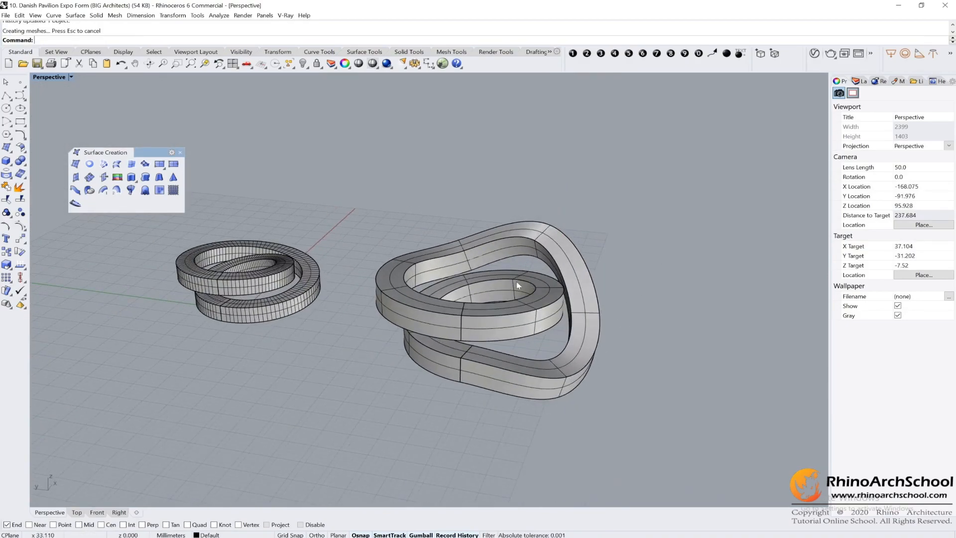
Step: Delete the deformed loop form with its curves and polysurfaces, keeping the original pavilion model
scroll(516, 282, down, 6)
right_drag(517, 283, 472, 303)
drag(471, 234, 330, 372)
click(474, 342)
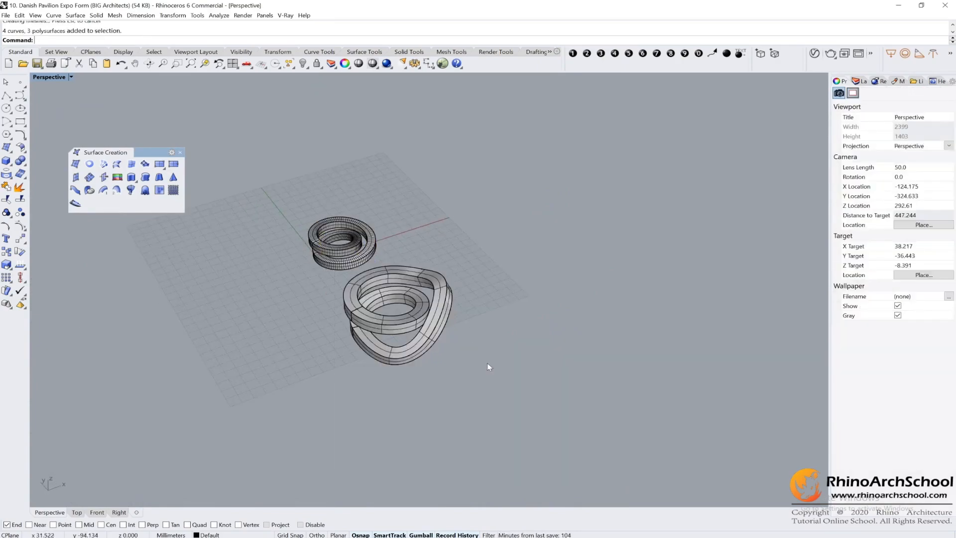
drag(347, 294, 346, 289)
key(Delete)
scroll(430, 237, up, 3)
right_drag(430, 237, 437, 276)
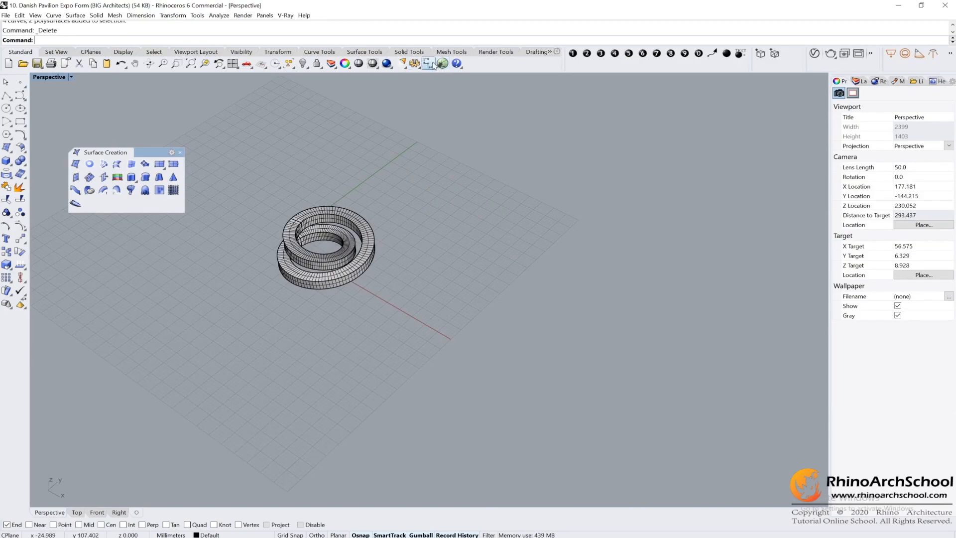
Step: Open Grasshopper with the Danish Pavilion definition and bring its two Curve inputs and the Rhino model into view
click(442, 63)
scroll(663, 314, up, 5)
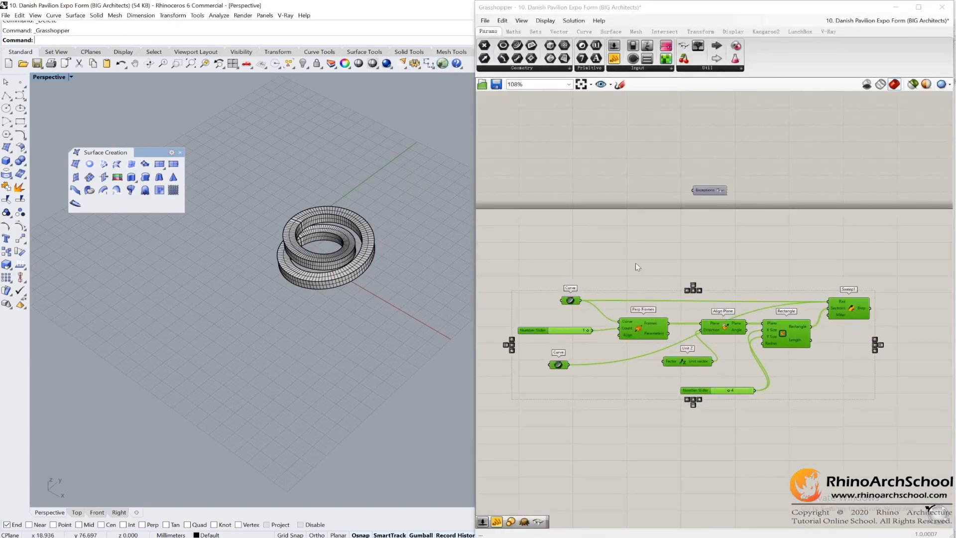
shift+right_drag(319, 250, 224, 281)
scroll(308, 286, up, 4)
right_drag(433, 317, 405, 316)
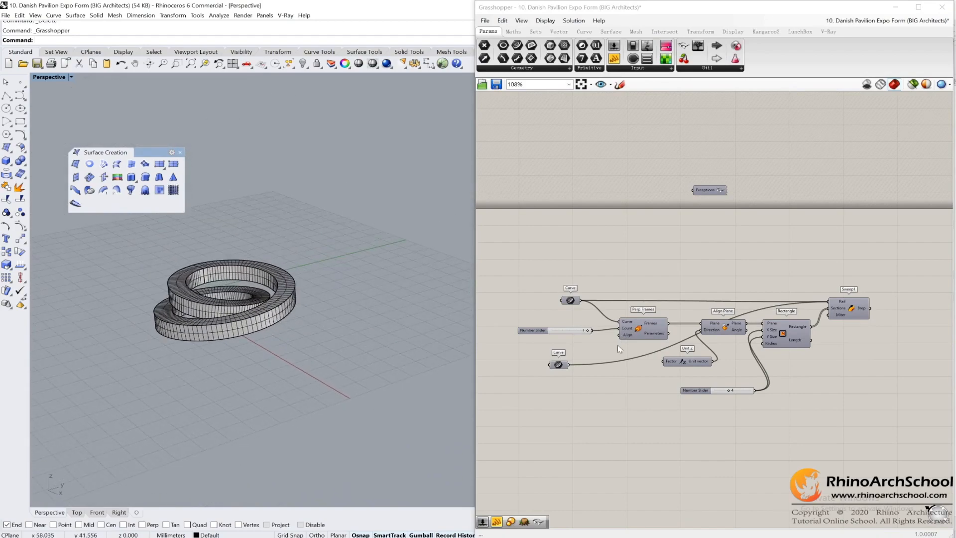
scroll(618, 344, up, 3)
Step: Turn on the preview of the Curve parameter that feeds the Perp Frames component
click(648, 255)
middle_click(648, 255)
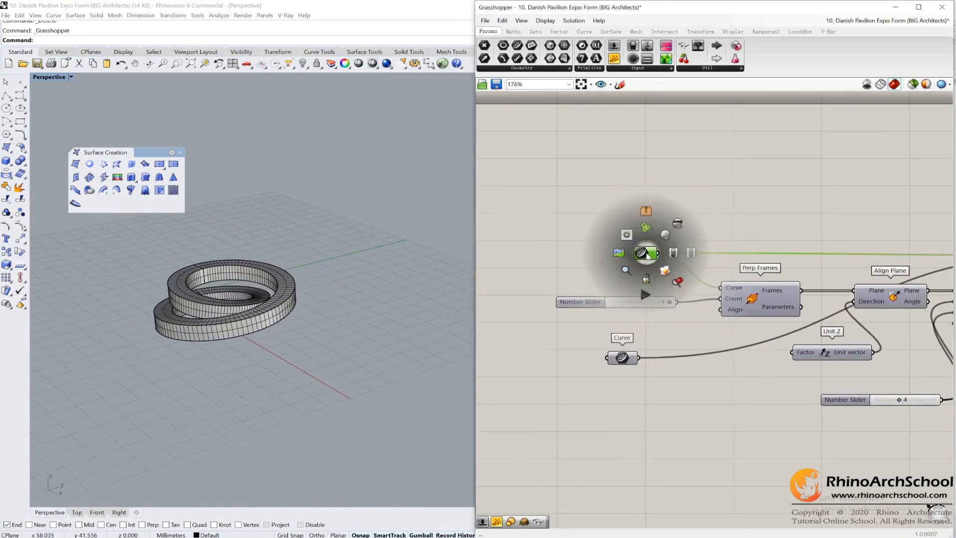
click(669, 239)
shift+right_drag(267, 389, 349, 331)
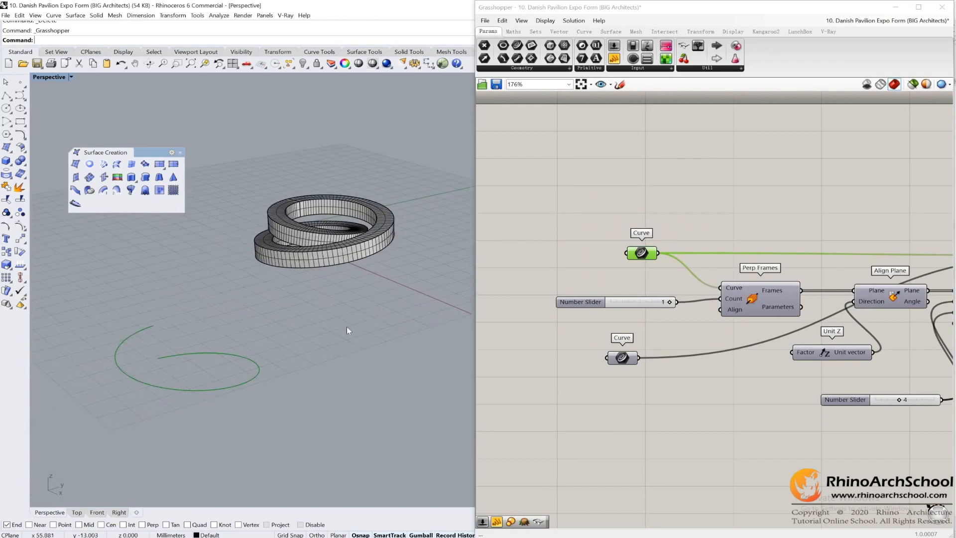
Step: Turn on the preview of the second Curve parameter, below the Number Slider, to display the outer loop curve
middle_click(634, 357)
click(651, 342)
scroll(268, 348, down, 6)
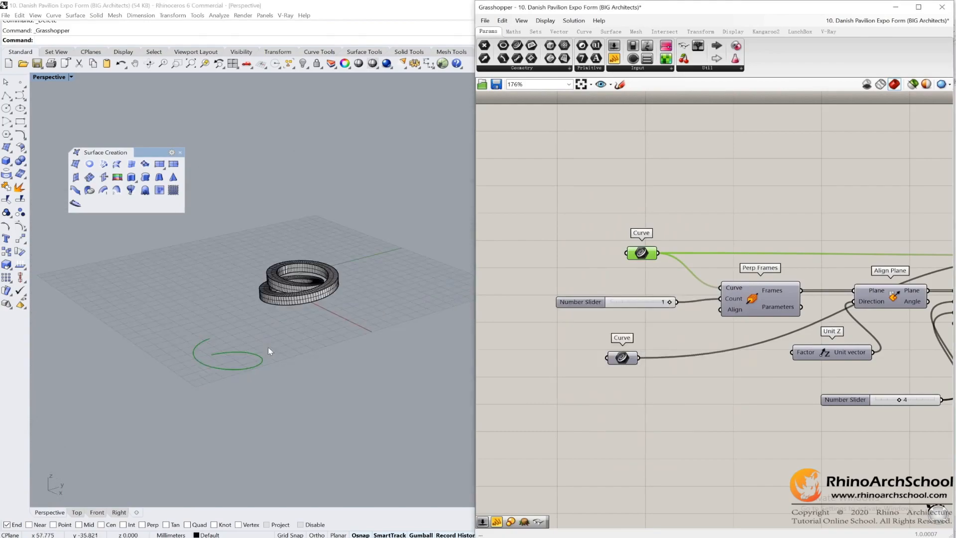
click(593, 372)
click(623, 358)
middle_click(625, 359)
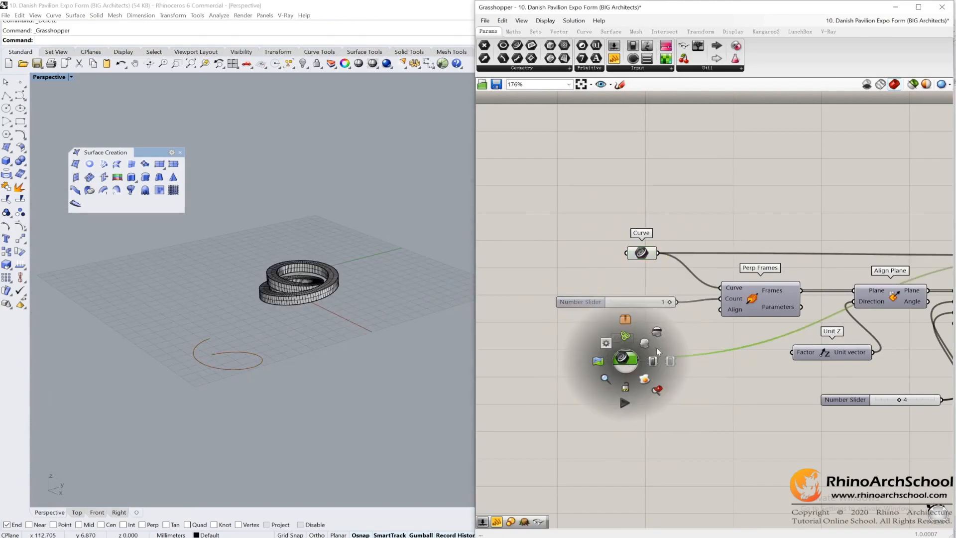
click(645, 343)
right_drag(327, 410, 389, 414)
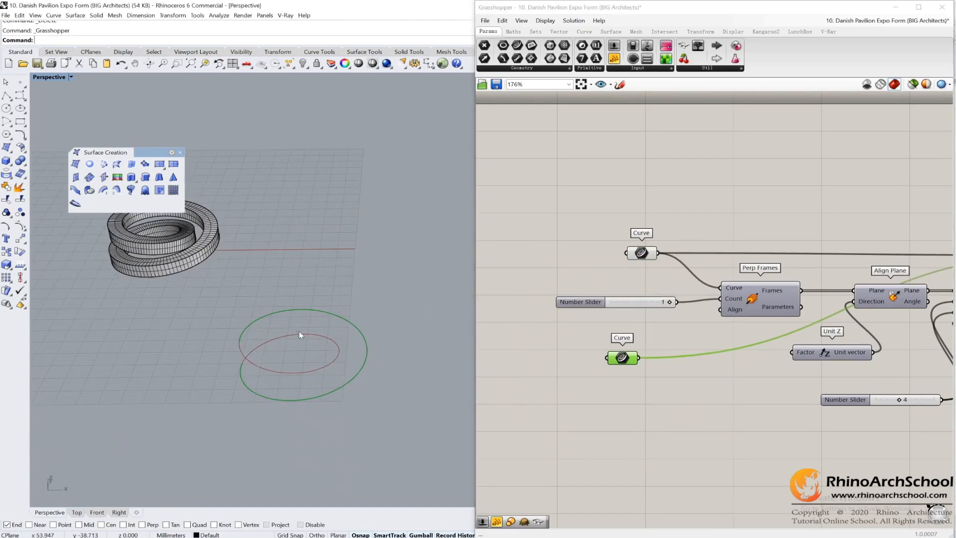
Step: Examine which loop curve the first Curve parameter references and how it connects to Perp Frames
click(677, 333)
click(642, 253)
right_drag(675, 319, 585, 307)
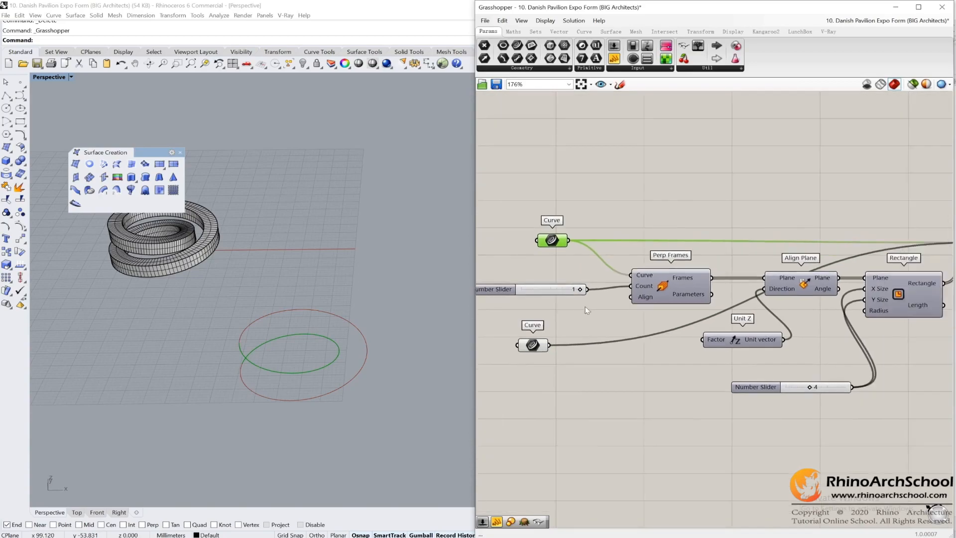
right_drag(643, 317, 754, 306)
scroll(754, 305, up, 2)
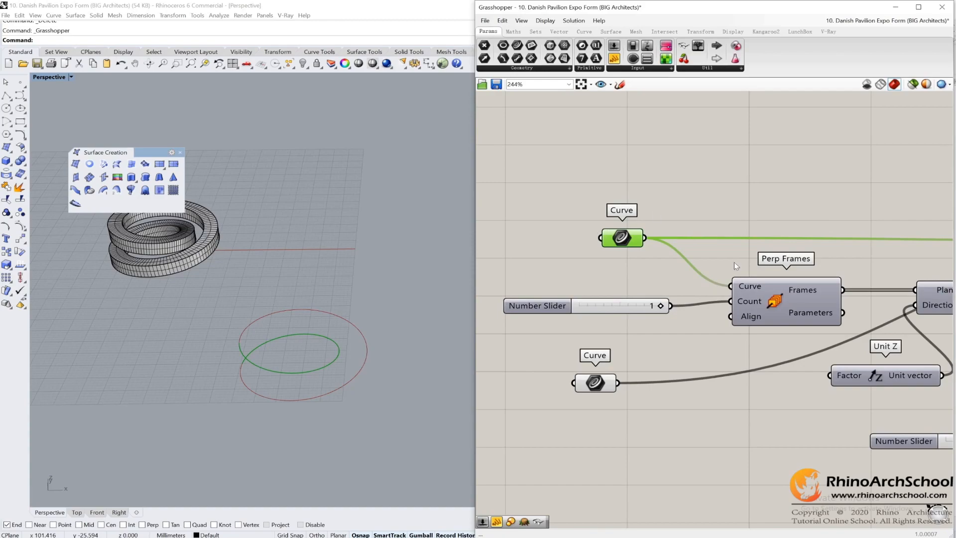
drag(723, 238, 772, 226)
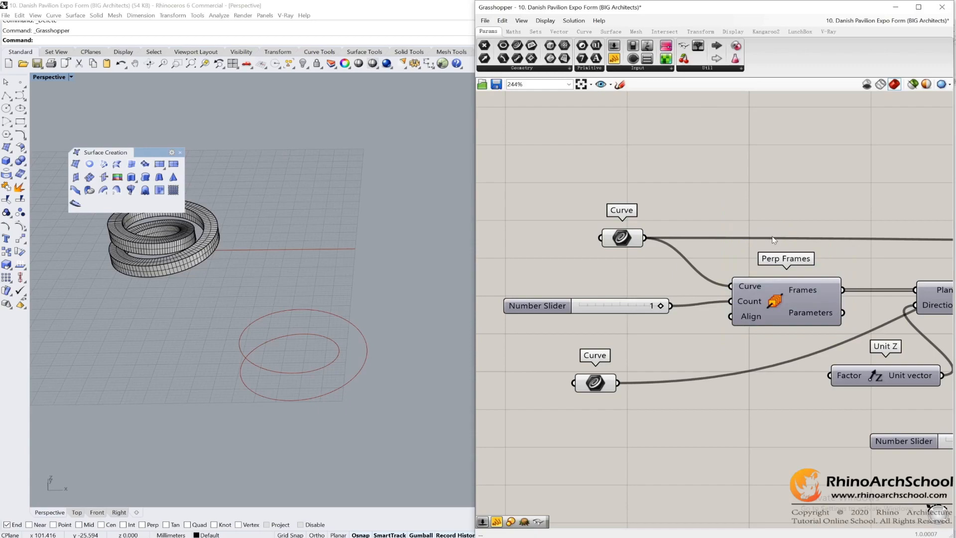
Step: Locate where Perp Frames sits in the component library and turn on its preview to show the frames on the loop curve
ctrl+alt+click(792, 302)
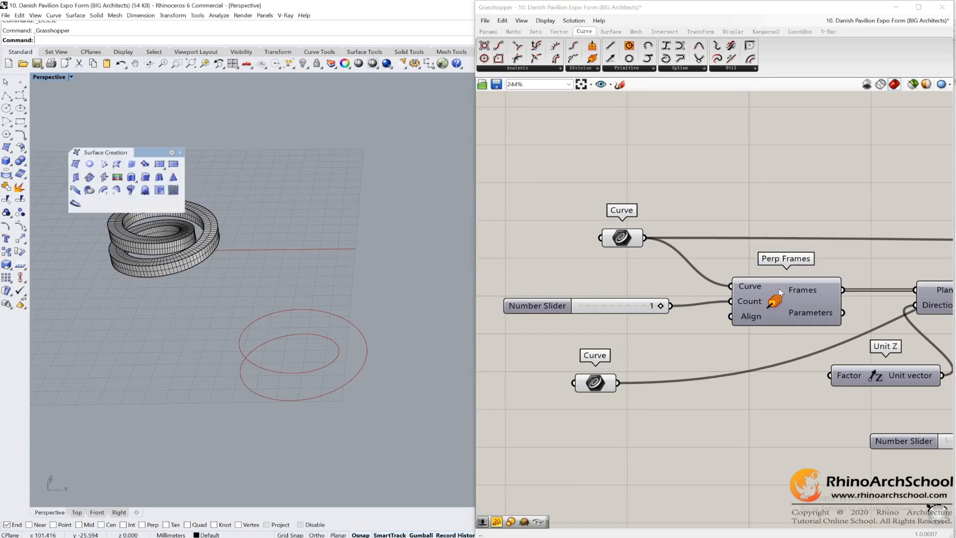
middle_click(779, 289)
click(798, 271)
right_drag(331, 352, 314, 233)
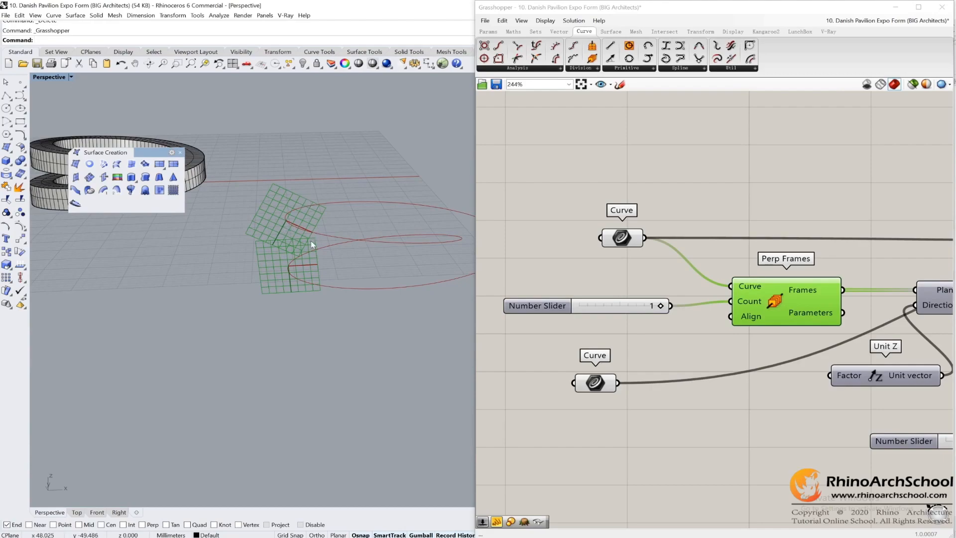
Step: Locate Align Plane among the plane components and turn on the preview of the Align Plane component fed by Perp Frames
right_drag(782, 360, 643, 351)
scroll(668, 339, down, 2)
right_drag(741, 340, 684, 331)
scroll(743, 312, up, 1)
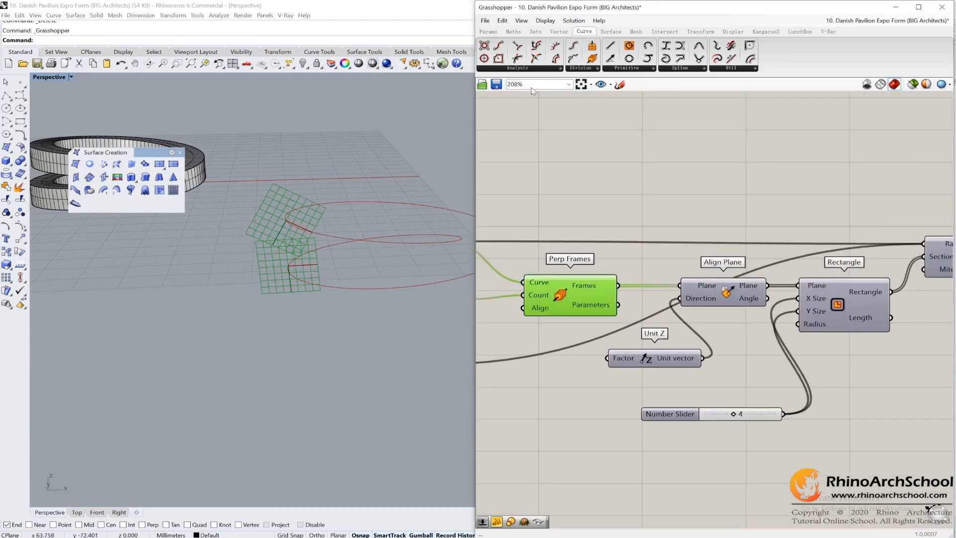
click(560, 32)
click(591, 68)
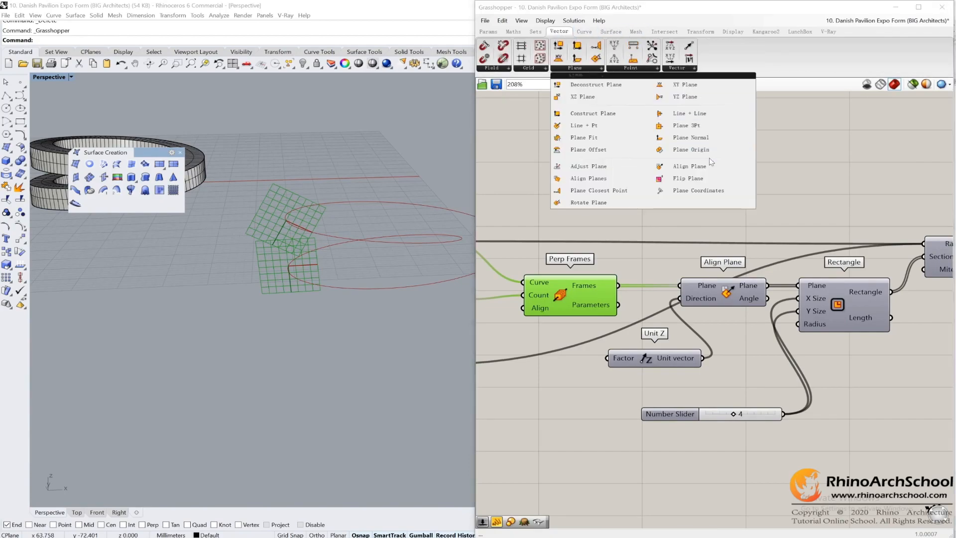
click(738, 297)
middle_click(738, 297)
click(752, 279)
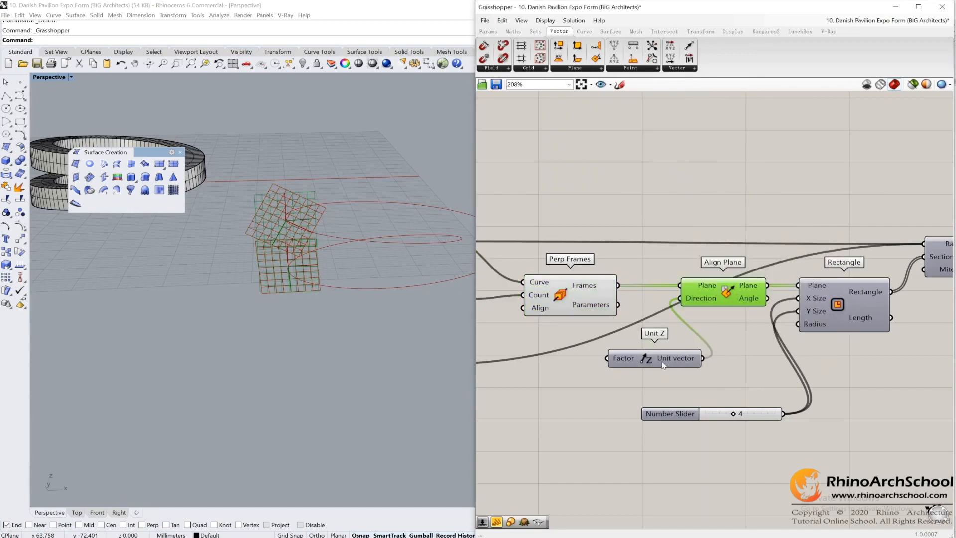
Step: Move the Unit Z component slightly away from Align Plane, then highlight Align Plane to compare its planes with the perpendicular frames
drag(689, 364, 655, 371)
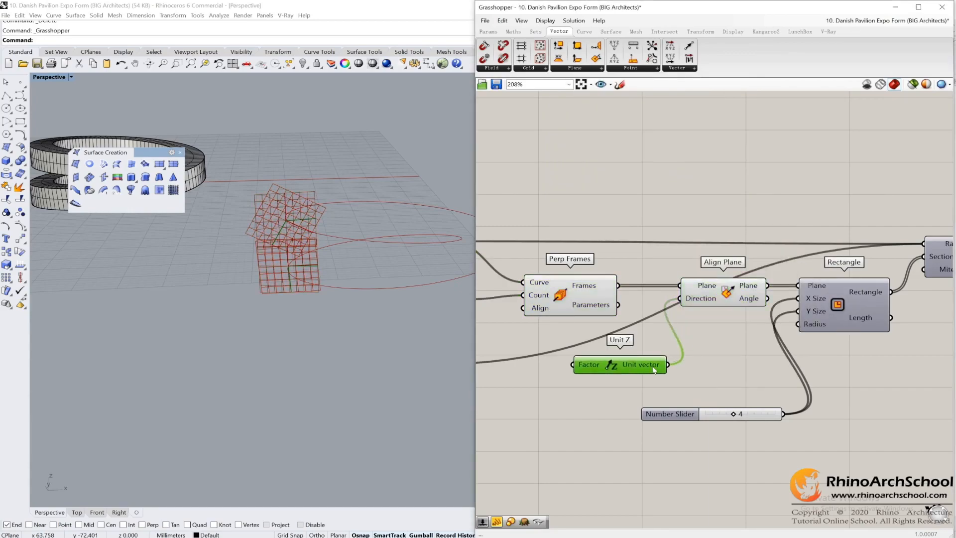
click(699, 298)
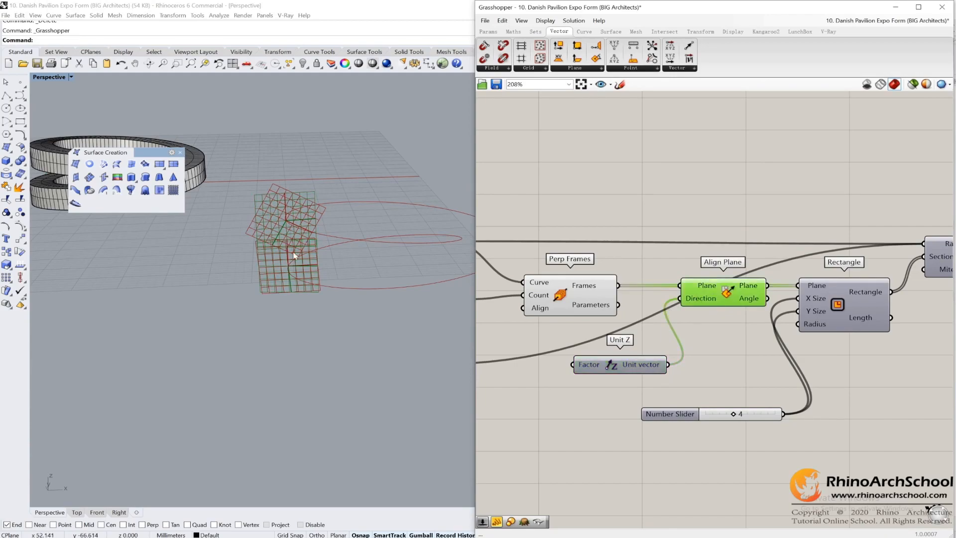
scroll(285, 208, up, 2)
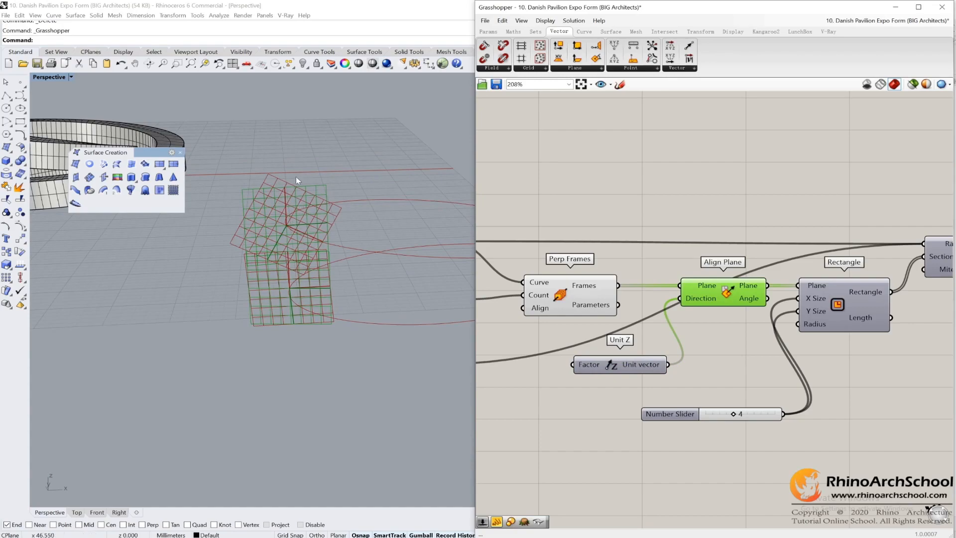
Step: Turn on the preview of the Rectangle component to display the square sections on the aligned planes
scroll(640, 351, down, 2)
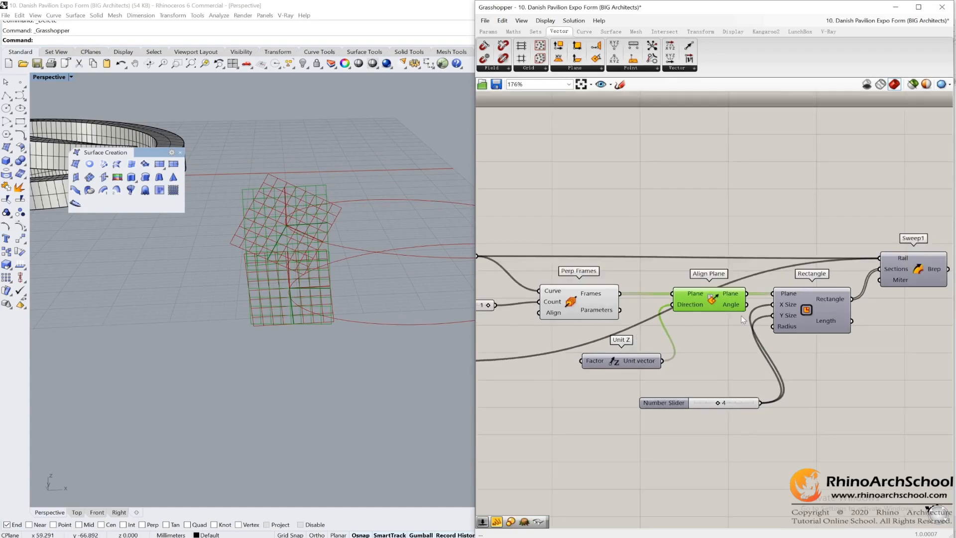
scroll(723, 281, up, 2)
click(723, 281)
middle_click(723, 281)
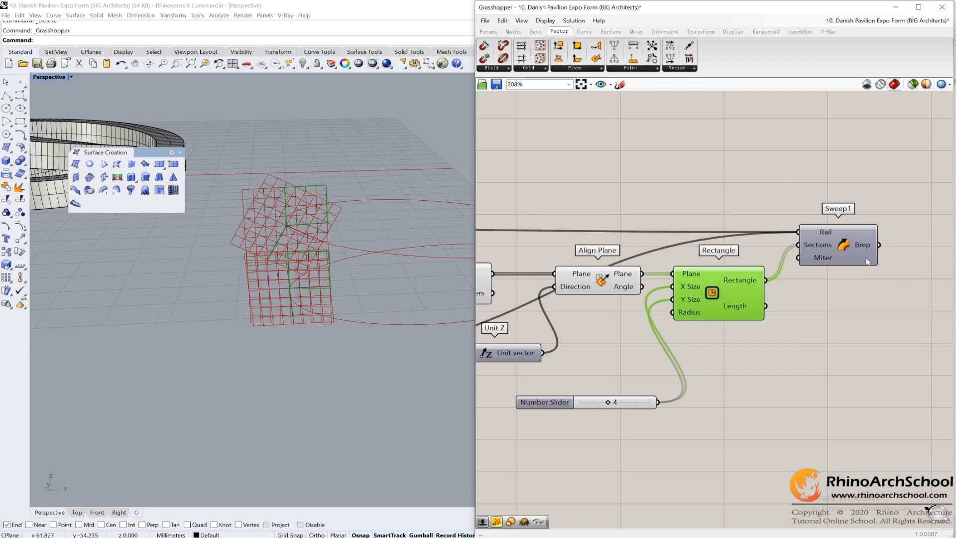
Step: Turn on the preview of the Sweep1 component and view the complete swept pavilion form
click(841, 246)
middle_click(840, 248)
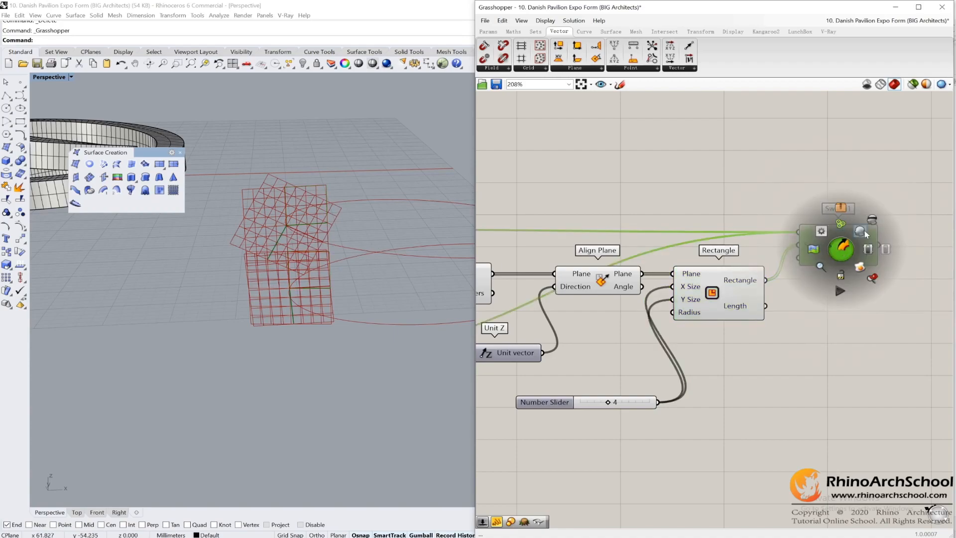
click(862, 232)
right_drag(424, 278, 376, 232)
scroll(360, 259, down, 3)
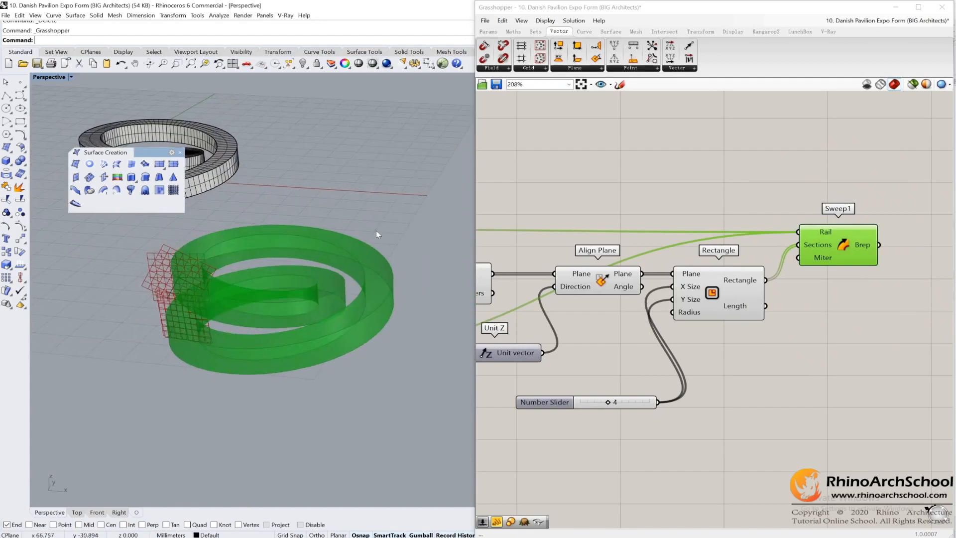
click(845, 350)
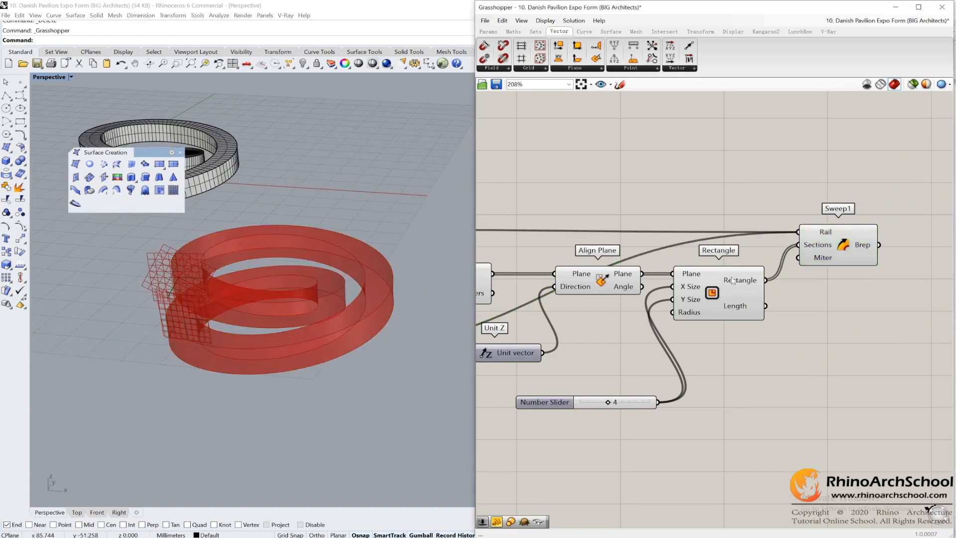
Step: Review the complete definition, locating Sweep1 in the component library and highlighting the two input Curve parameters in turn
scroll(733, 280, down, 3)
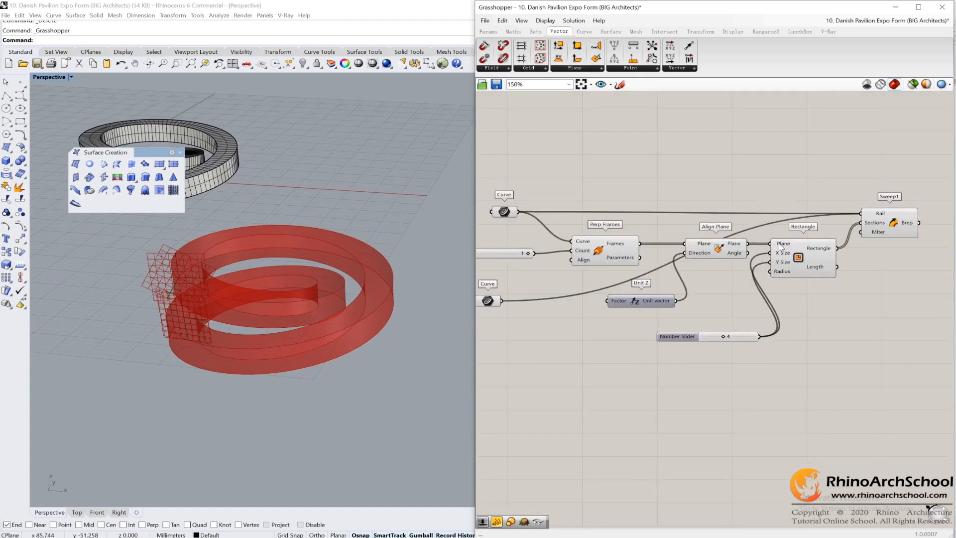
scroll(781, 247, down, 1)
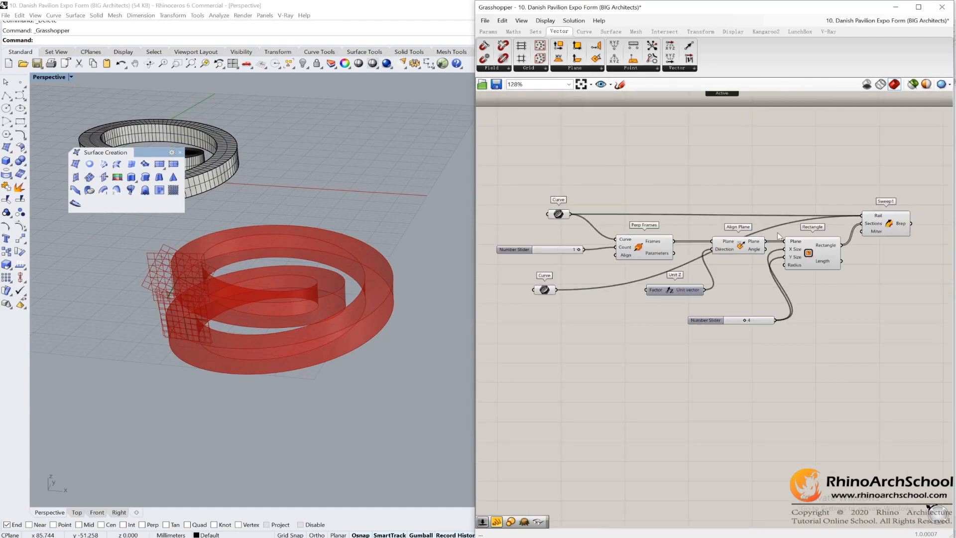
ctrl+alt+click(884, 221)
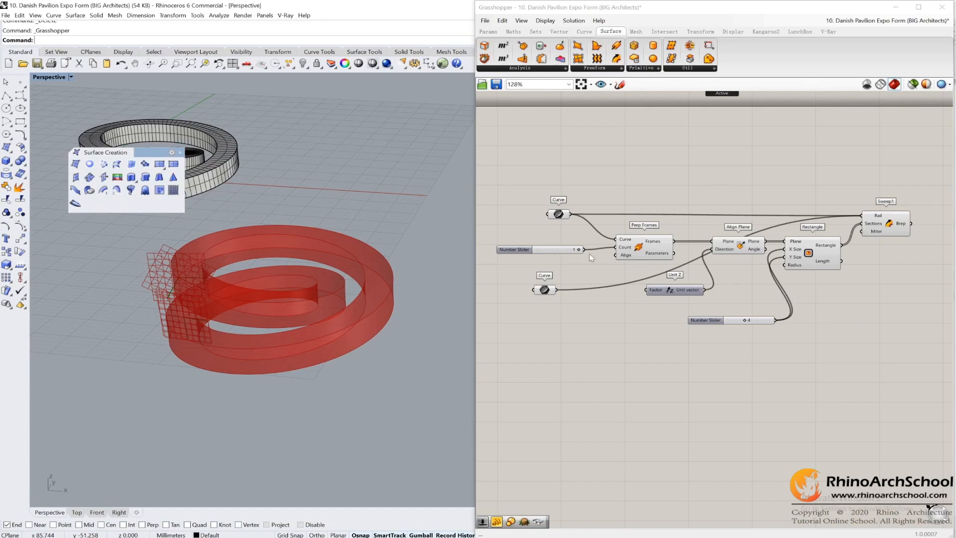
drag(516, 166, 571, 230)
drag(578, 270, 529, 301)
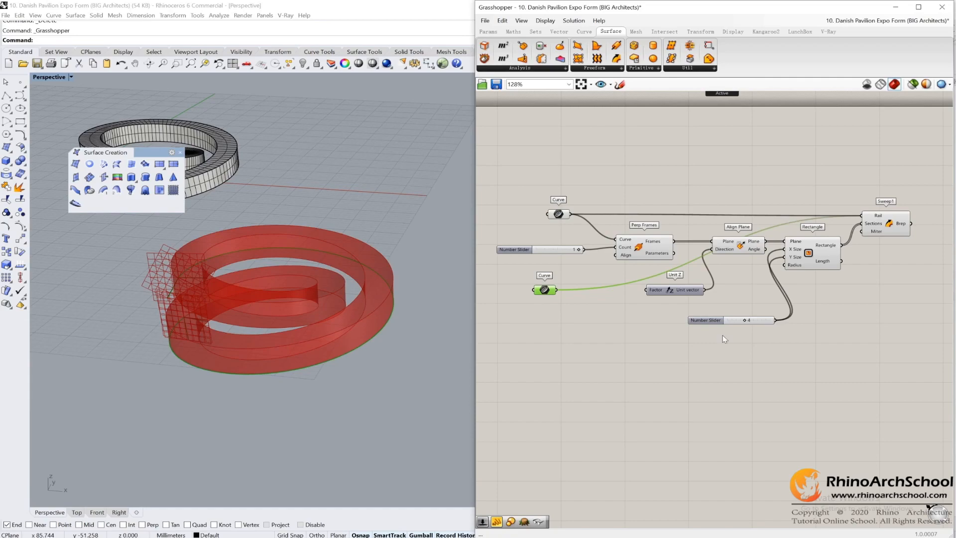
click(834, 537)
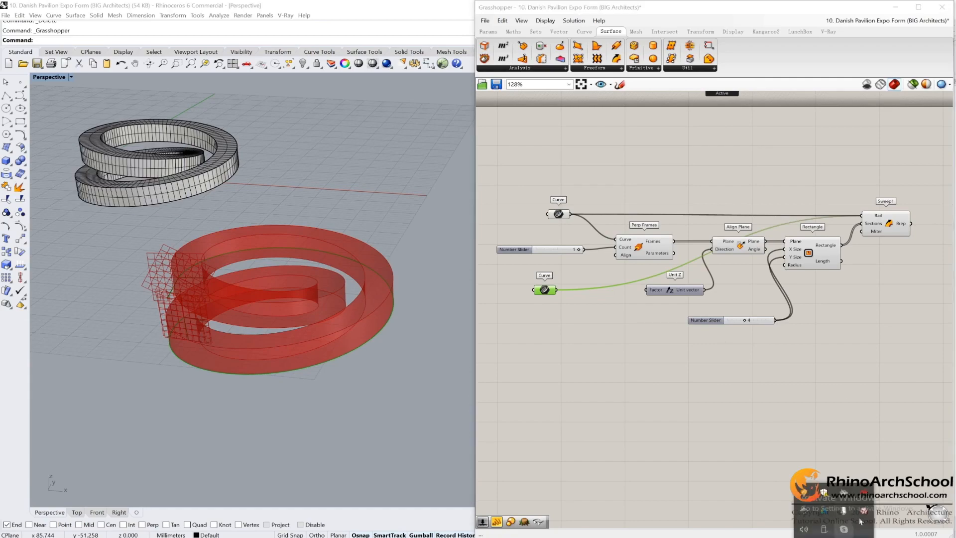